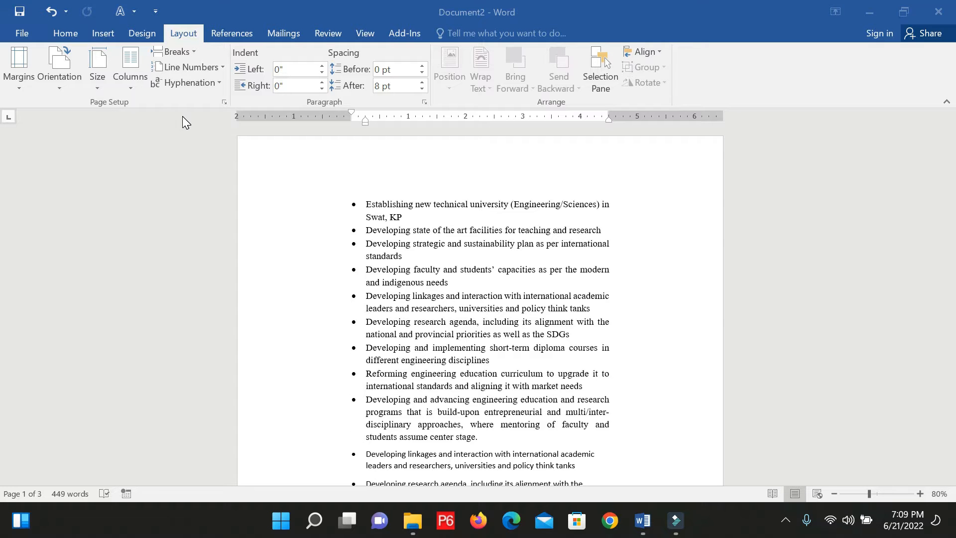
- Open the Page Setup dialog on its margin settings and move it over the middle of the document
scroll(395, 254, down, 3)
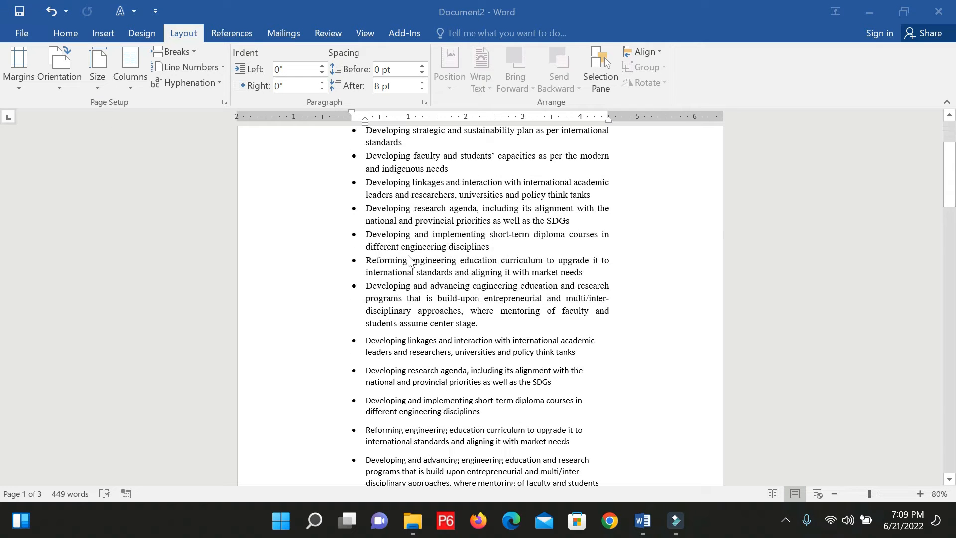
scroll(408, 260, up, 3)
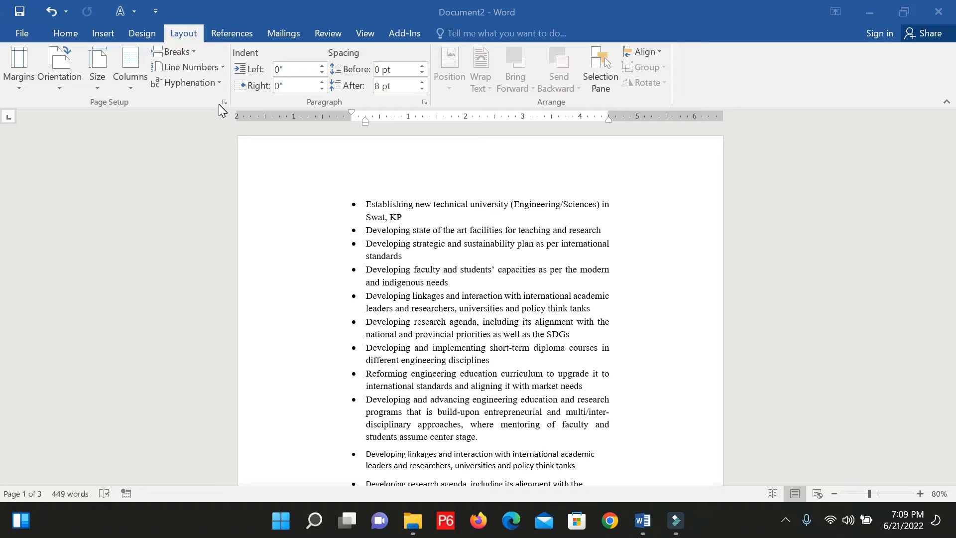
click(179, 32)
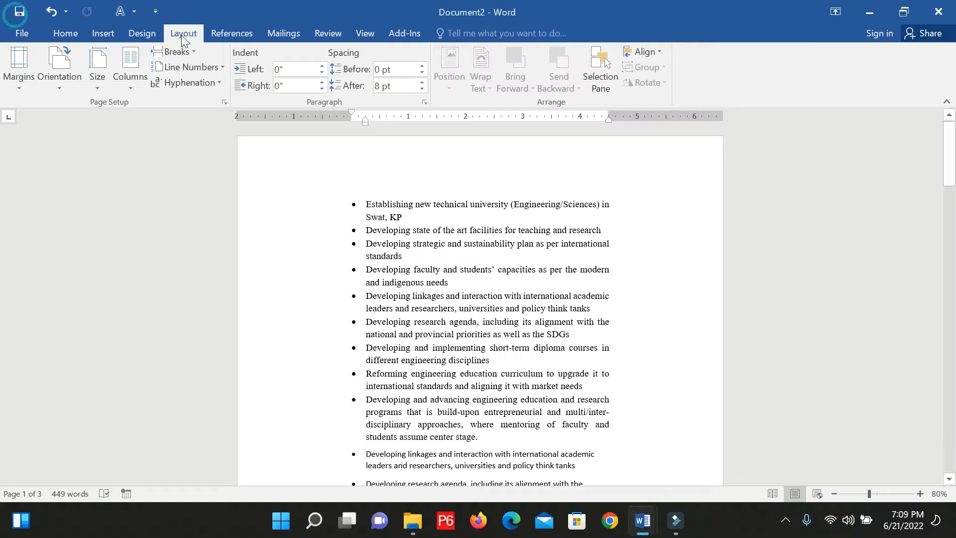
click(63, 36)
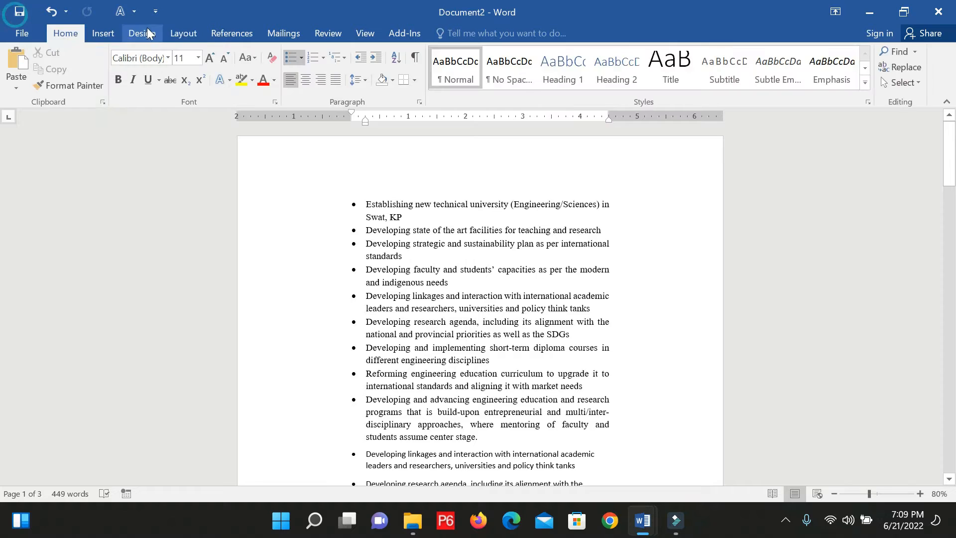
click(175, 33)
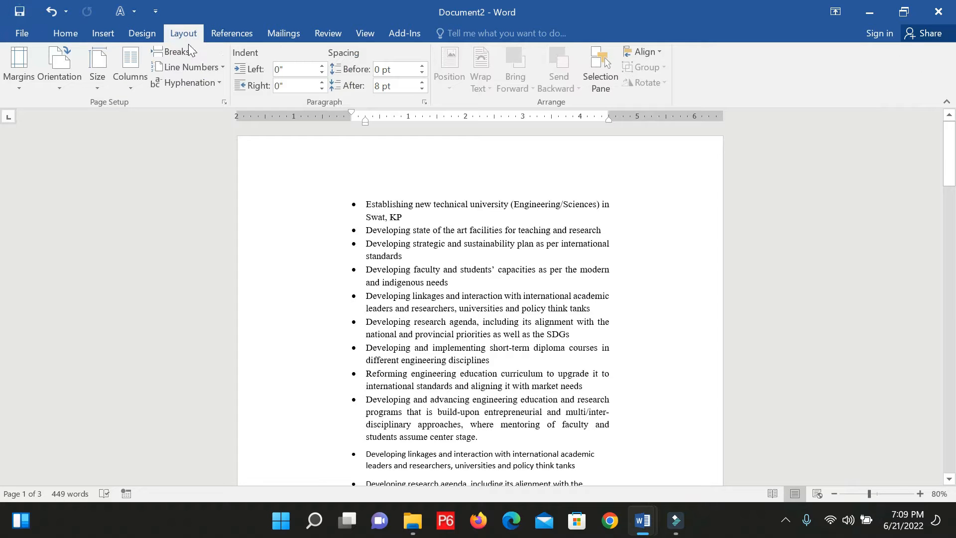
click(225, 102)
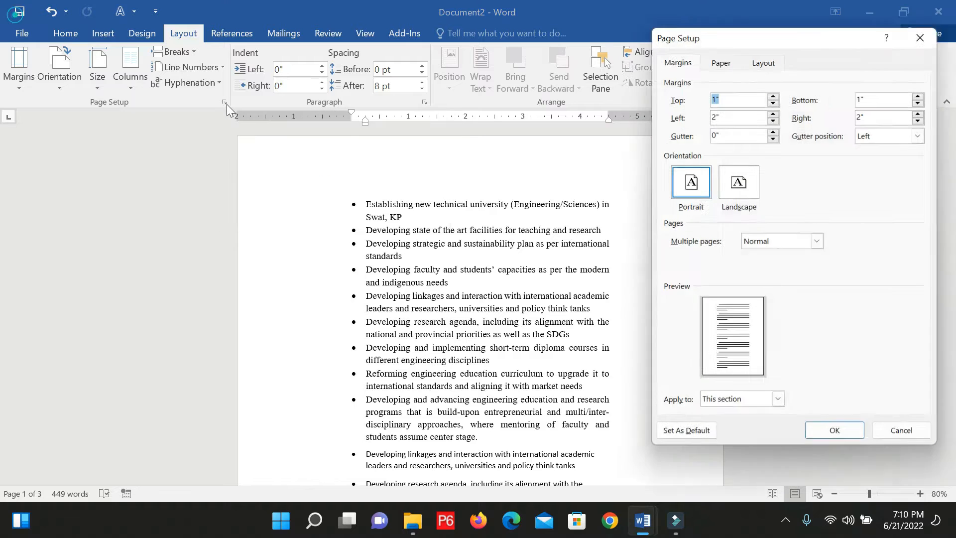
drag(697, 36, 381, 55)
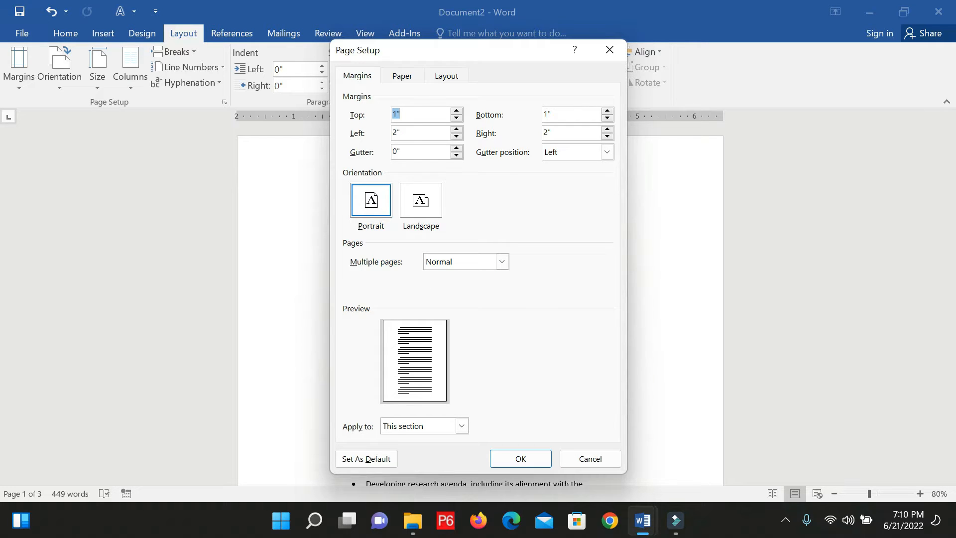
- Try raising and lowering the top margin in small increments, ending at 1"
click(554, 115)
click(409, 132)
click(456, 113)
click(457, 113)
click(457, 113)
click(457, 113)
click(457, 113)
click(456, 113)
click(457, 113)
click(456, 113)
click(457, 118)
click(457, 118)
click(456, 118)
click(457, 118)
click(457, 118)
click(458, 119)
click(459, 119)
click(458, 119)
click(458, 119)
click(457, 110)
- Step the bottom margin up and down, set it to 1", and apply the page setup
click(608, 111)
click(608, 111)
click(608, 112)
click(608, 111)
click(608, 111)
click(608, 111)
click(608, 112)
click(608, 111)
click(607, 118)
click(607, 118)
click(607, 118)
click(607, 118)
drag(561, 115, 539, 116)
text(1)
key(Return)
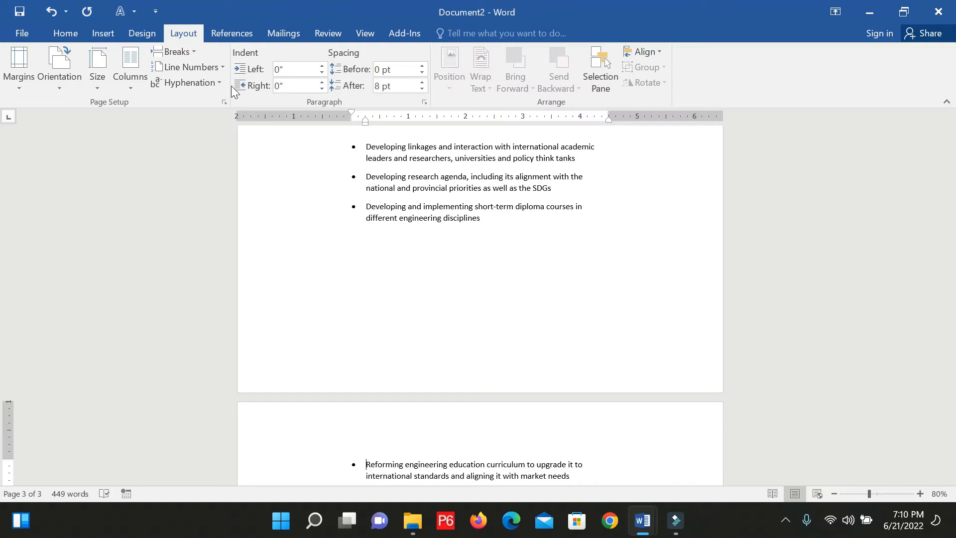
- Reopen Page Setup and set the left margin to 1"
click(224, 102)
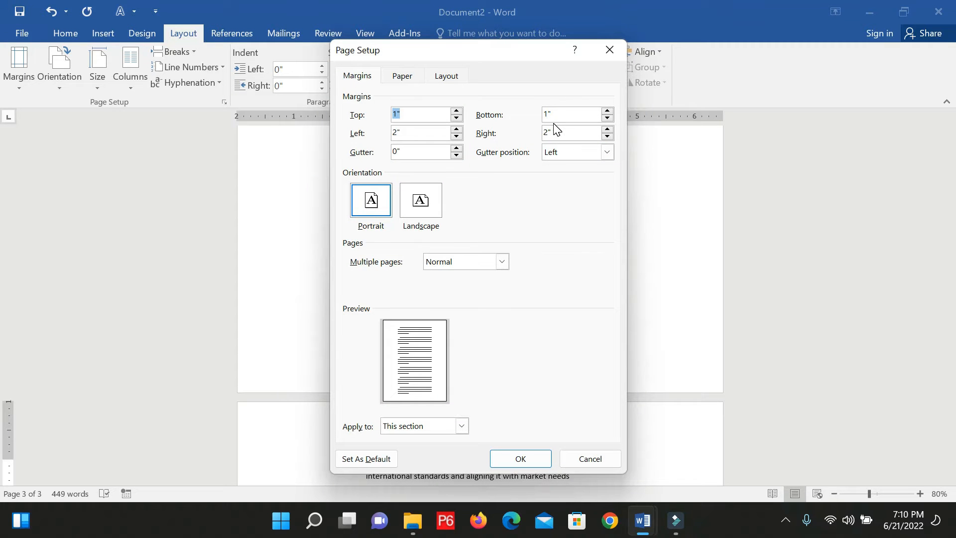
drag(409, 133, 355, 129)
text(1)
click(456, 129)
click(457, 137)
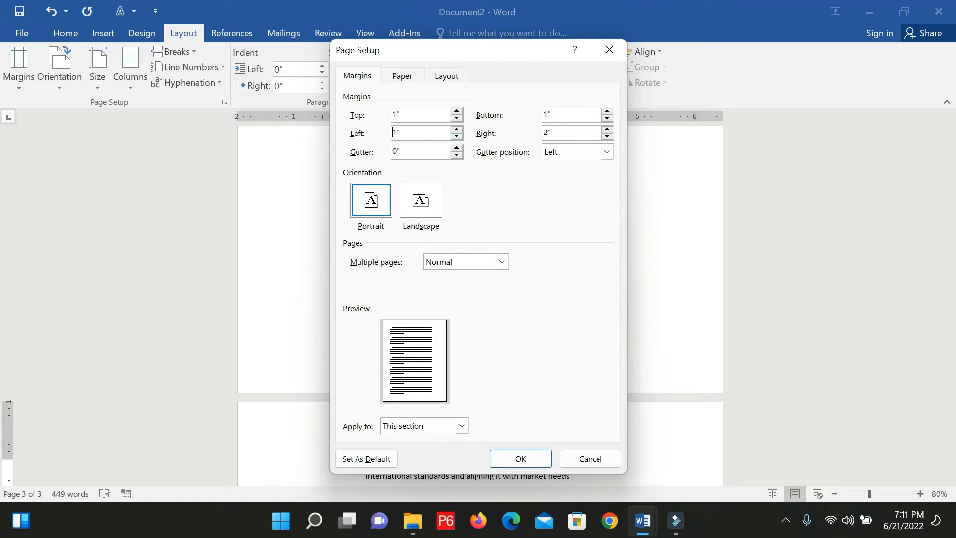
- Try narrowing the right margin in small increments
click(607, 136)
click(607, 136)
click(608, 136)
click(607, 136)
click(608, 136)
click(608, 136)
click(608, 136)
click(607, 136)
click(608, 136)
click(608, 136)
- Set both the right and left margins to 2" and apply the page setup
double_click(548, 133)
text(2)
double_click(395, 133)
text(2)
key(Return)
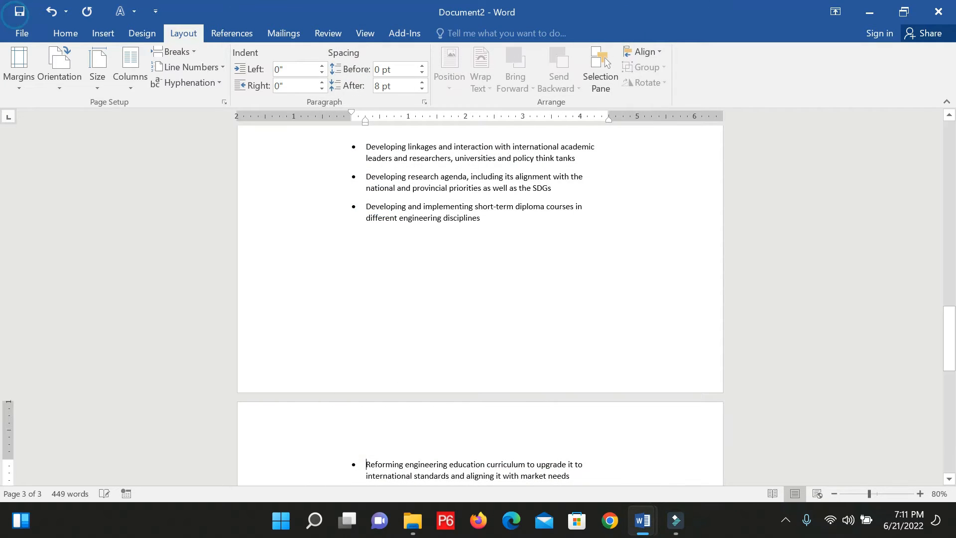
- Compare the portrait and landscape previews in Page Setup, and apply landscape orientation to the whole document
click(224, 101)
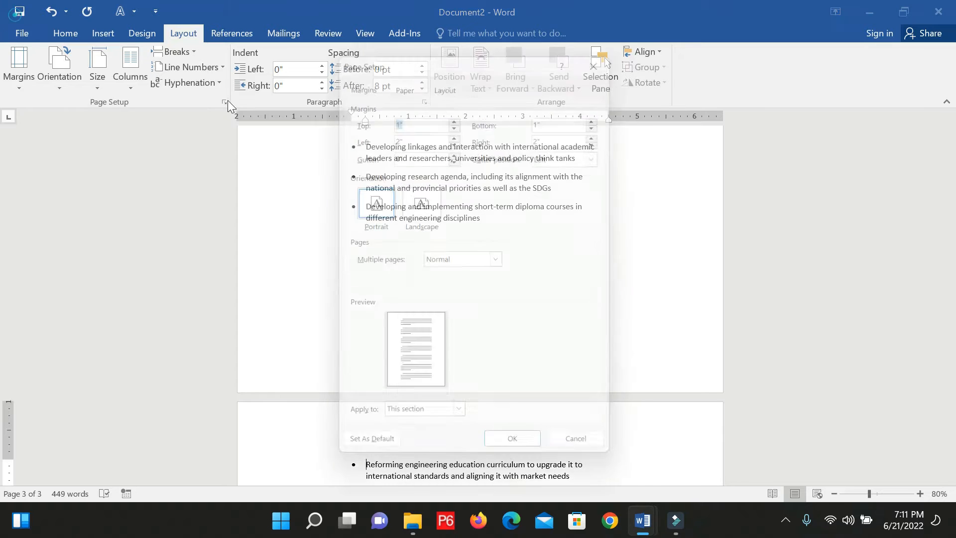
click(425, 206)
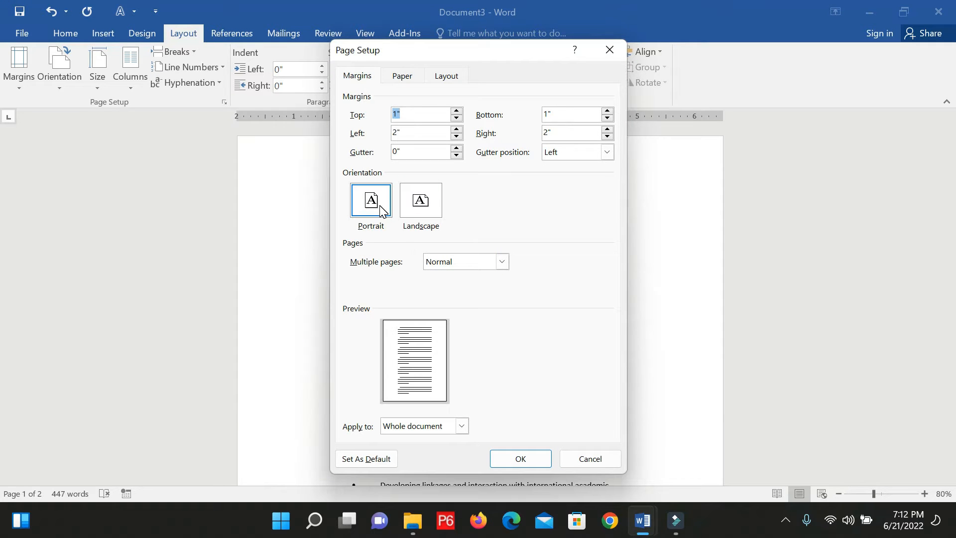
click(382, 210)
click(425, 218)
click(382, 215)
click(418, 216)
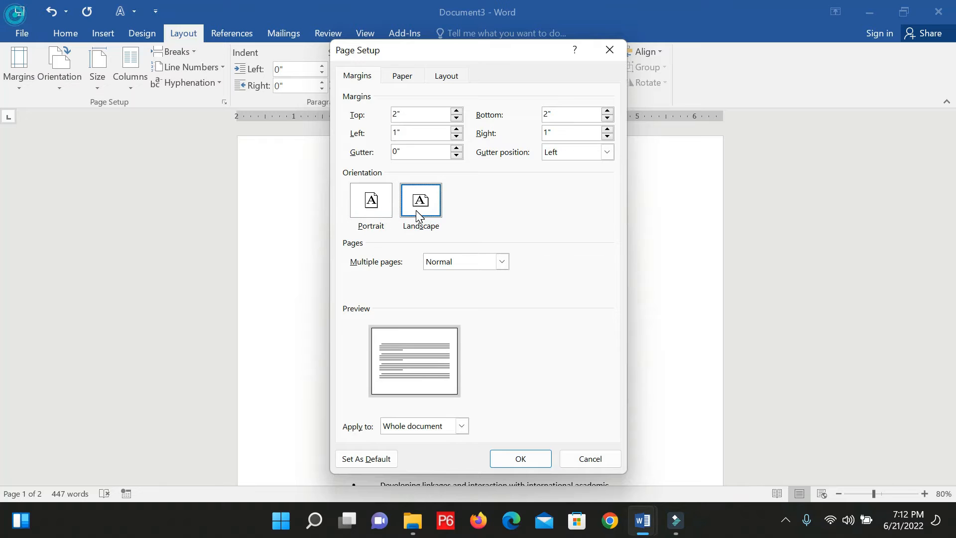
click(364, 214)
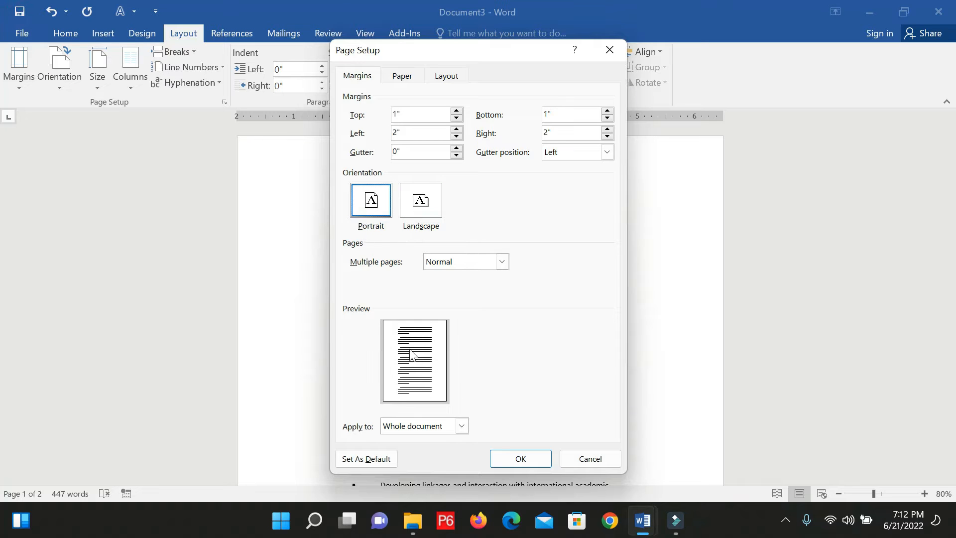
click(419, 214)
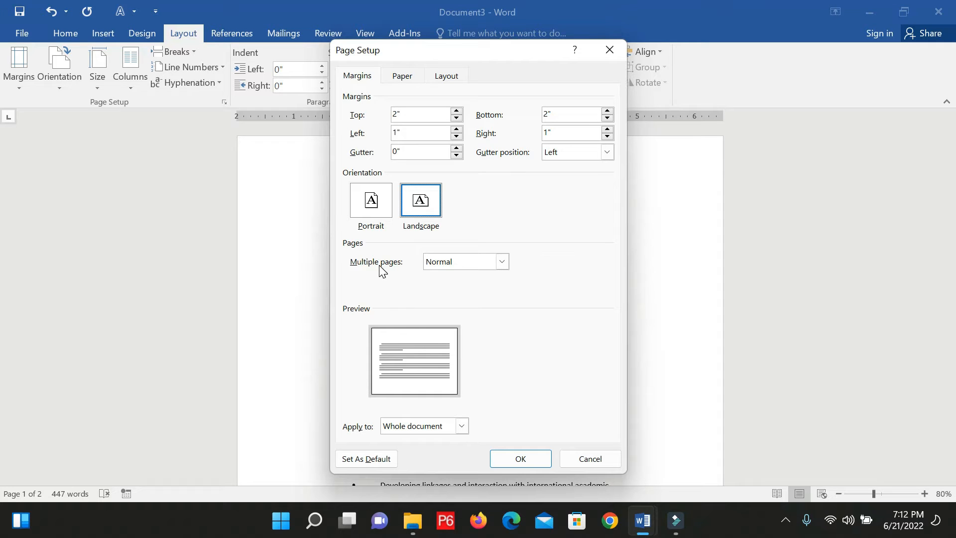
click(374, 217)
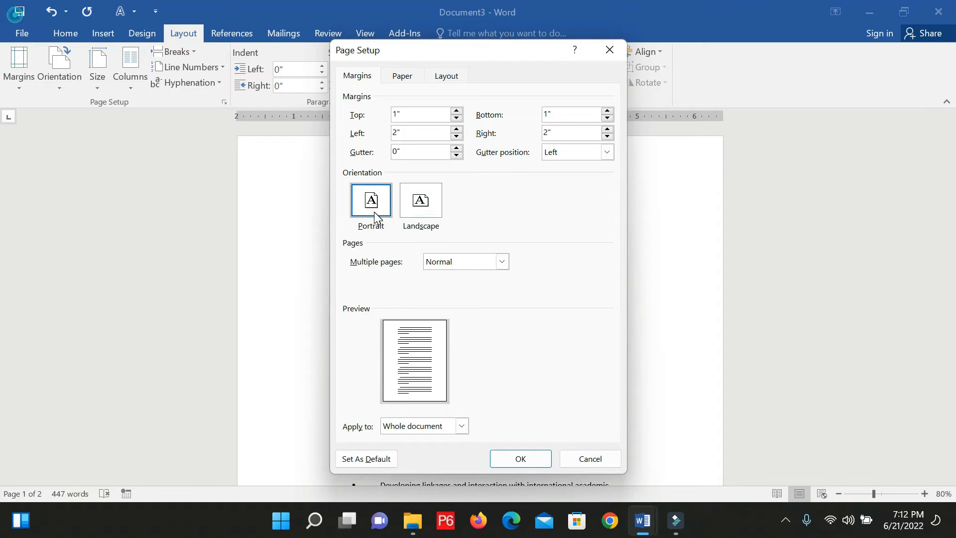
click(439, 219)
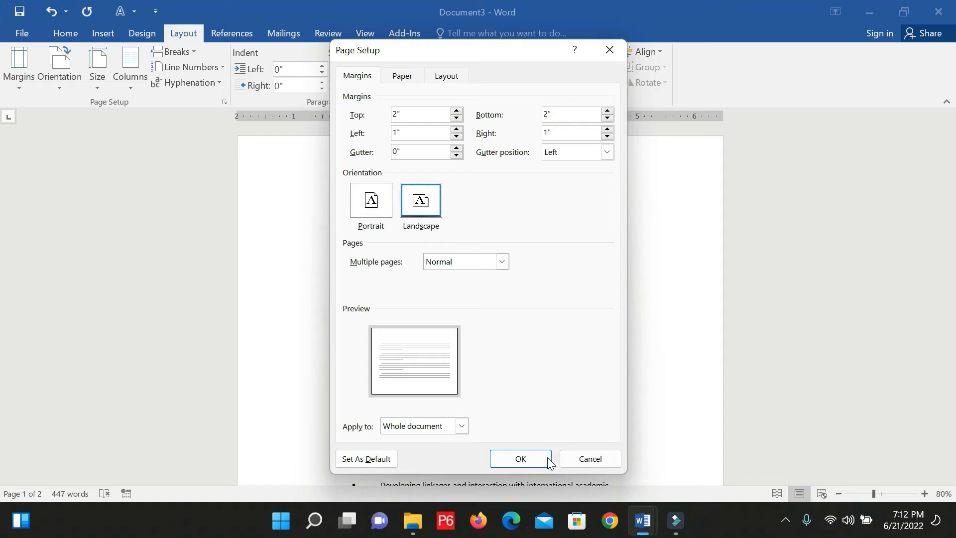
click(517, 458)
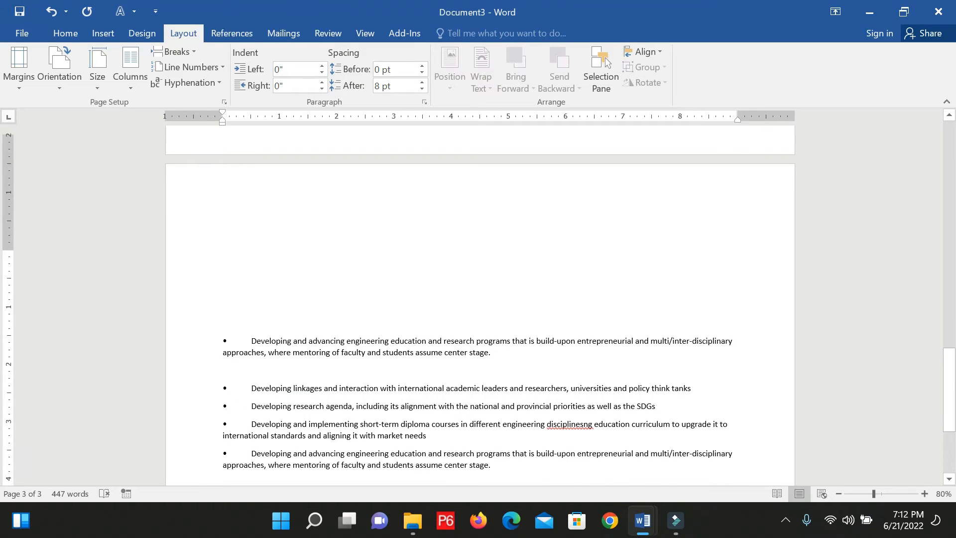
- Reopen Page Setup and apply portrait orientation to the whole document
scroll(480, 305, up, 20)
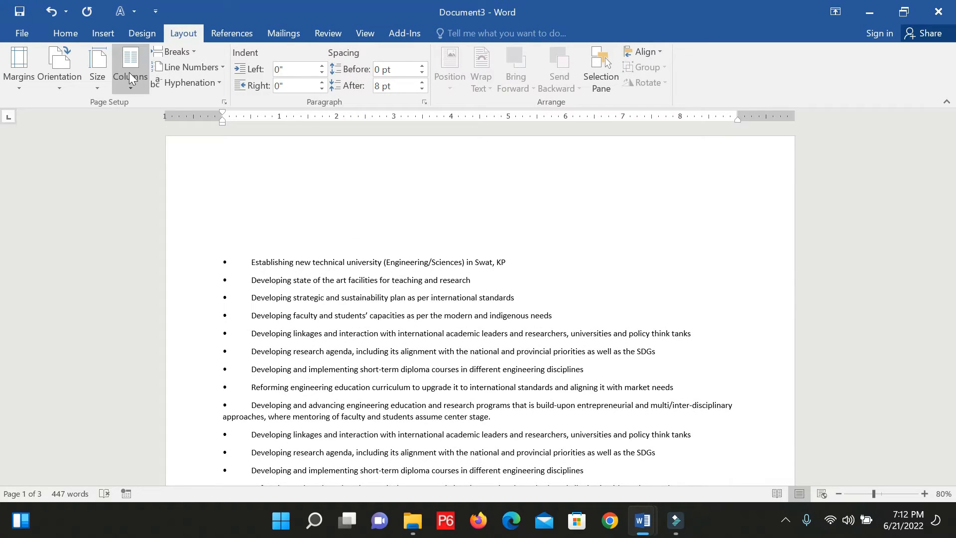
click(224, 102)
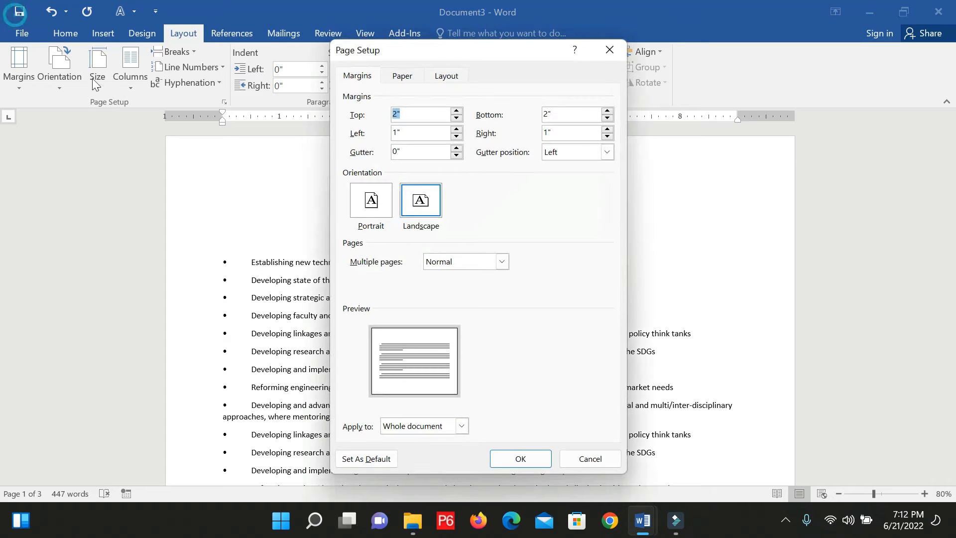
click(387, 211)
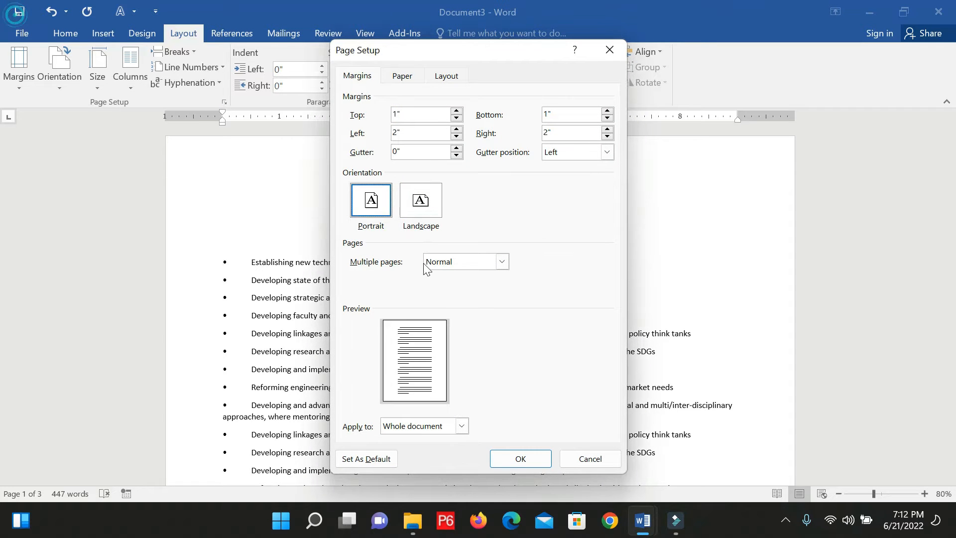
click(520, 458)
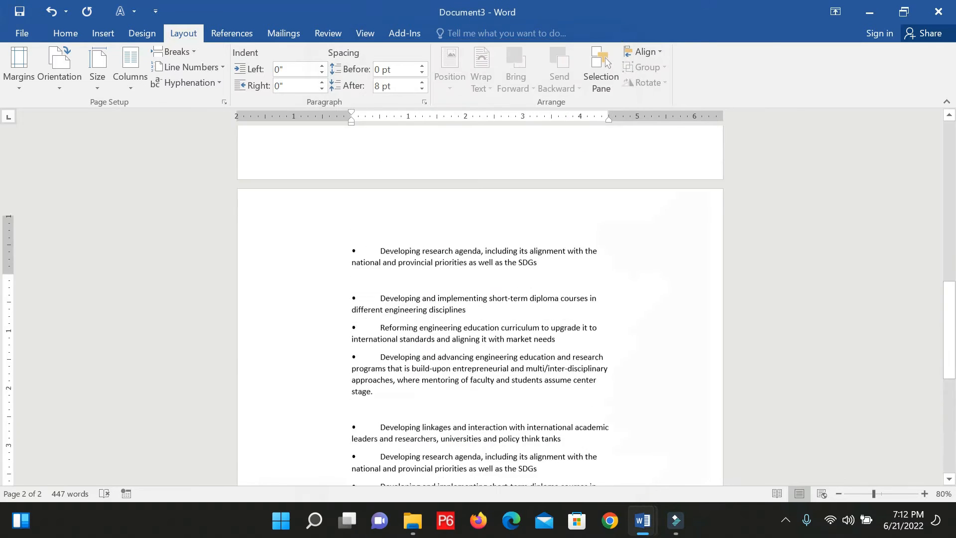
- Copy the document's last four bullet items, insert a page break after them, and paste the copy on the new page
scroll(480, 305, up, 10)
scroll(480, 305, down, 9)
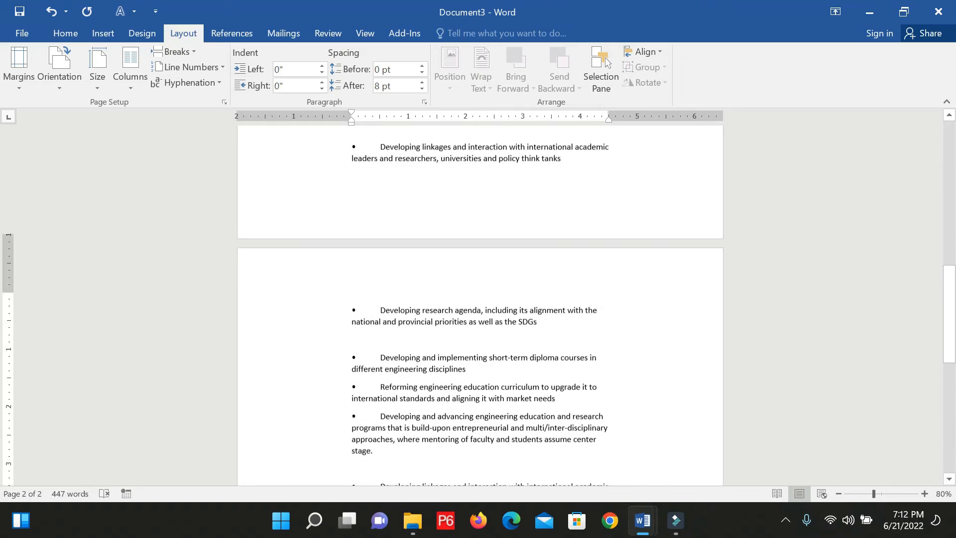
scroll(479, 305, down, 3)
scroll(480, 305, up, 1)
scroll(480, 305, down, 2)
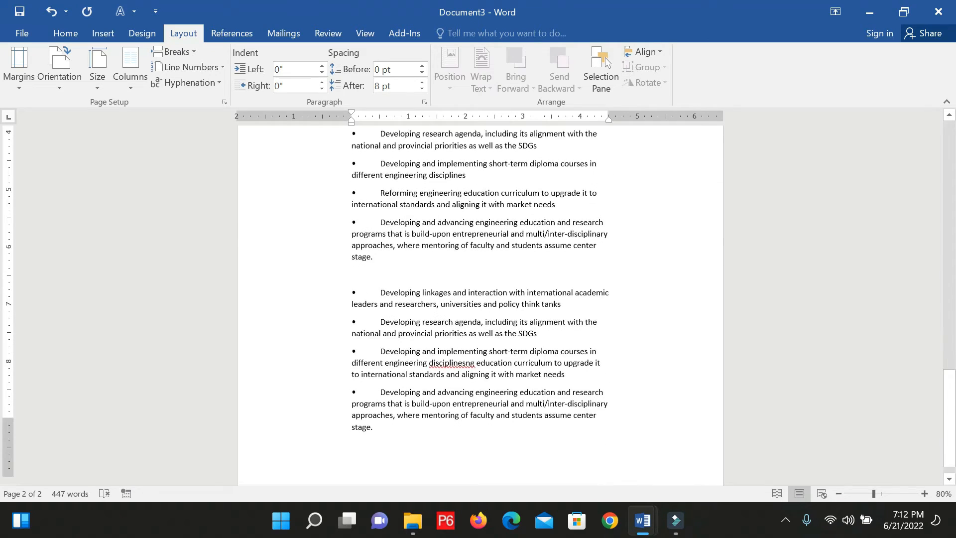
scroll(480, 305, up, 1)
scroll(480, 306, down, 5)
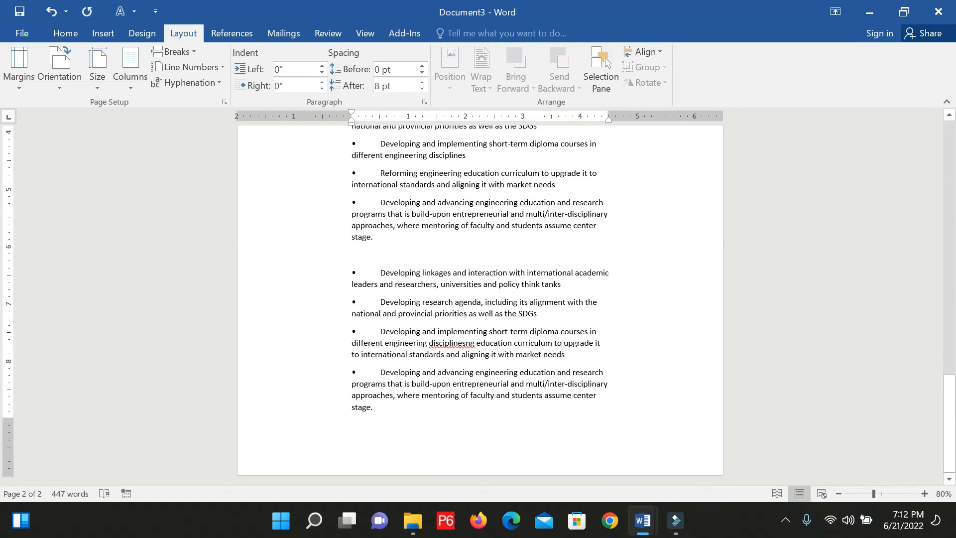
drag(380, 273, 643, 409)
key(ctrl+c)
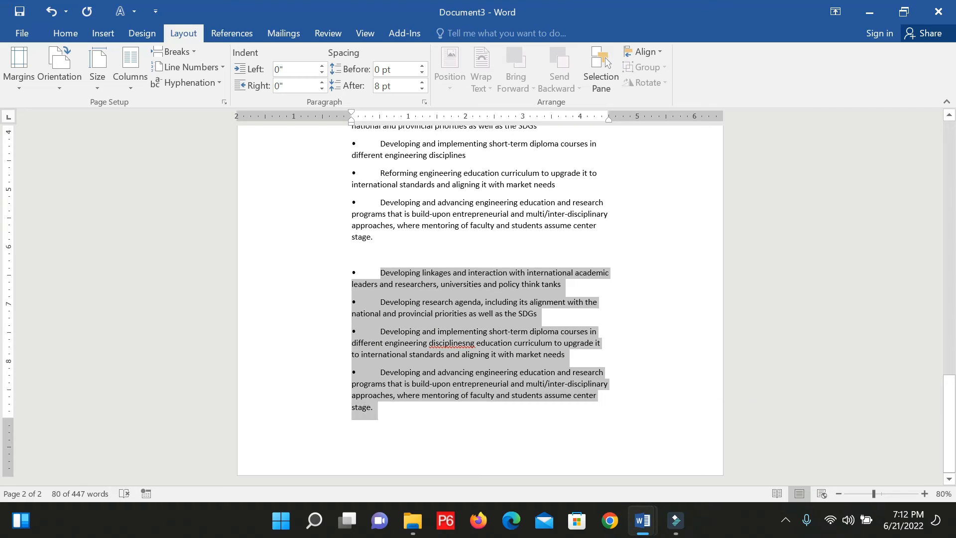
click(373, 407)
key(ctrl+Return)
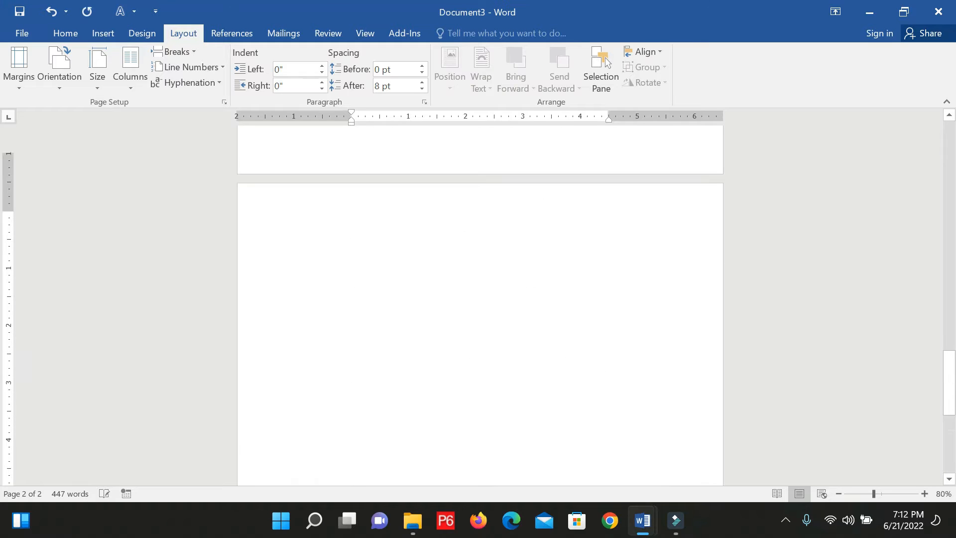
key(ctrl+v)
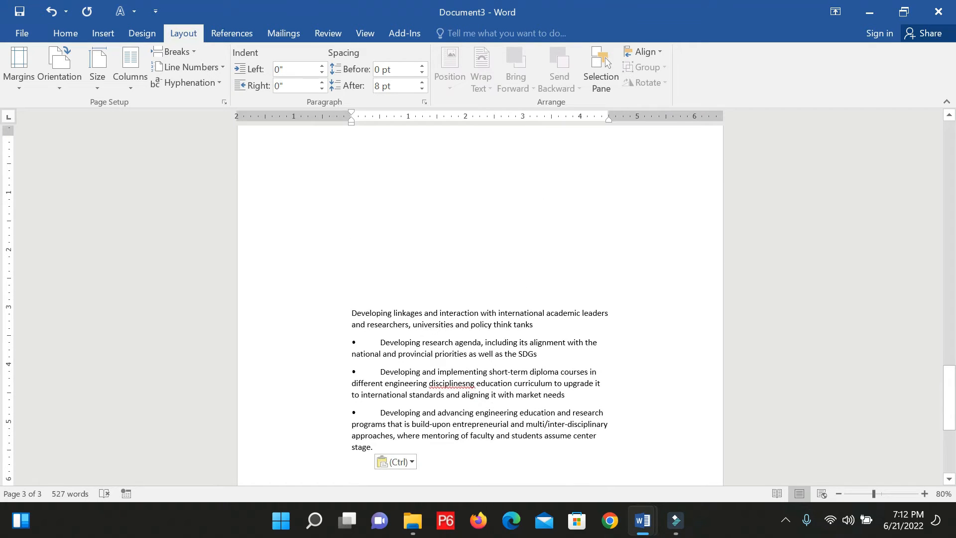
scroll(480, 299, up, 3)
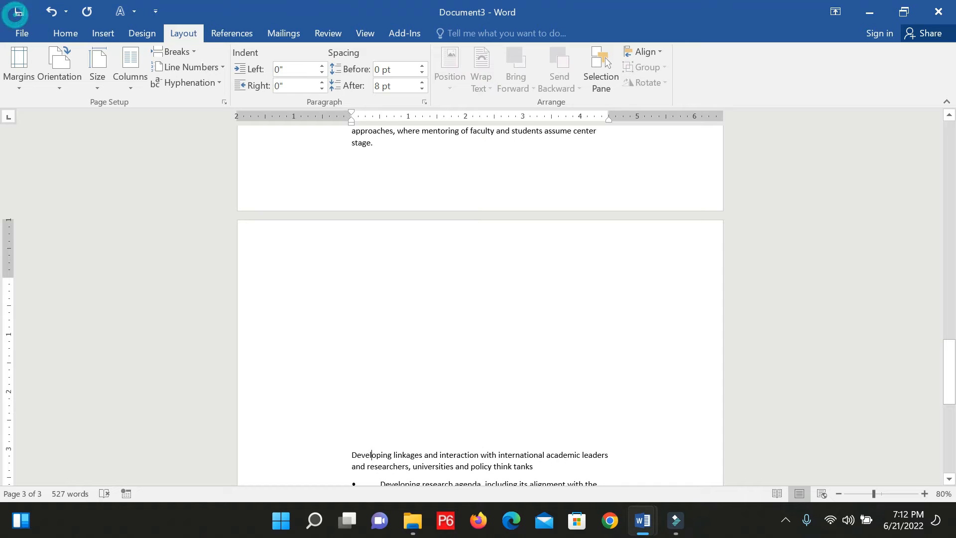
click(372, 455)
key(BackSpace)
key(ctrl+z)
- Look through the document's pages and place the cursor before "Developing research agenda" at the start of the second page
scroll(480, 298, up, 15)
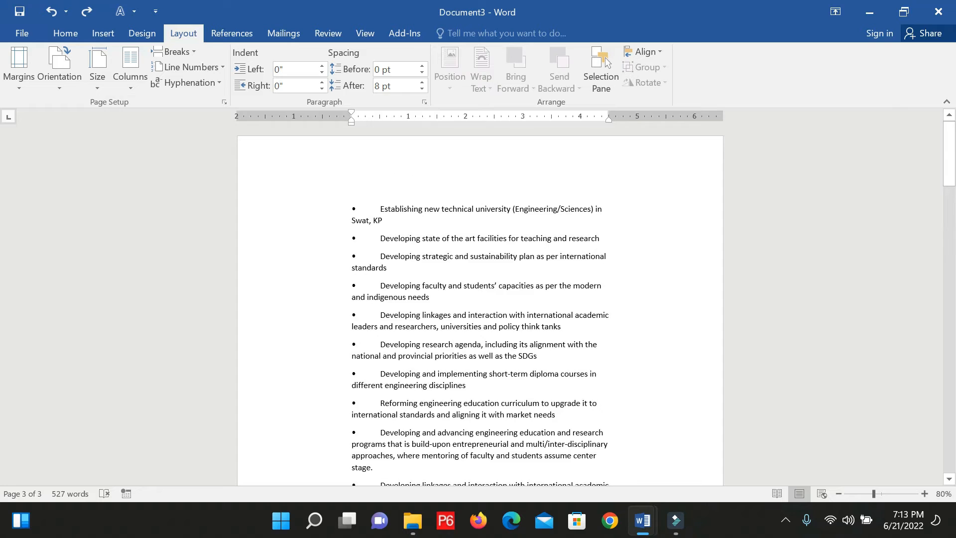
scroll(480, 299, down, 10)
click(381, 297)
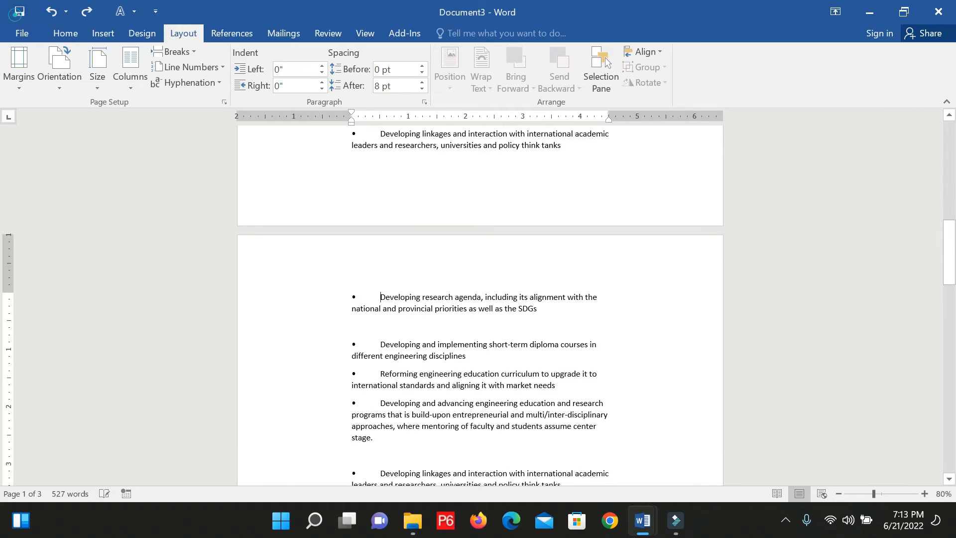
scroll(480, 299, down, 1)
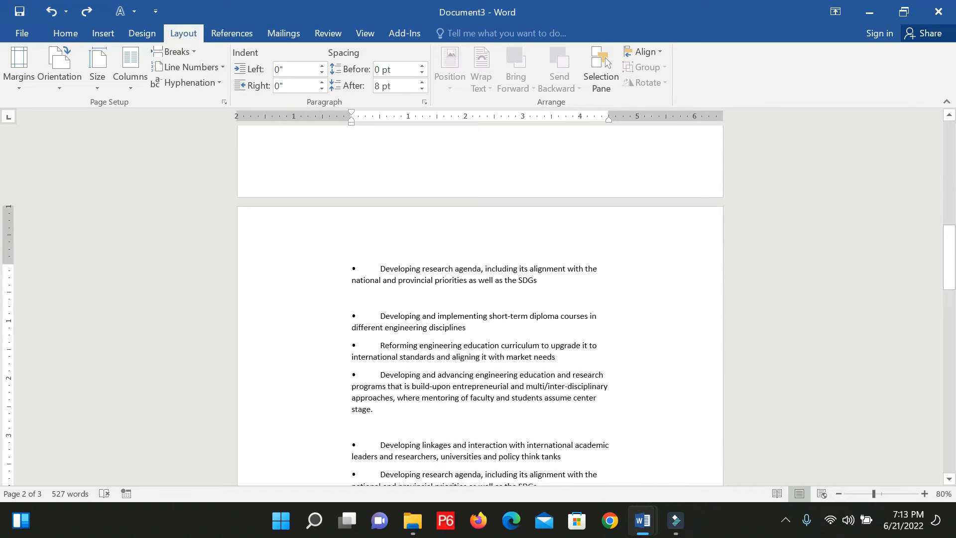
scroll(480, 298, down, 20)
scroll(480, 299, down, 3)
scroll(480, 299, up, 20)
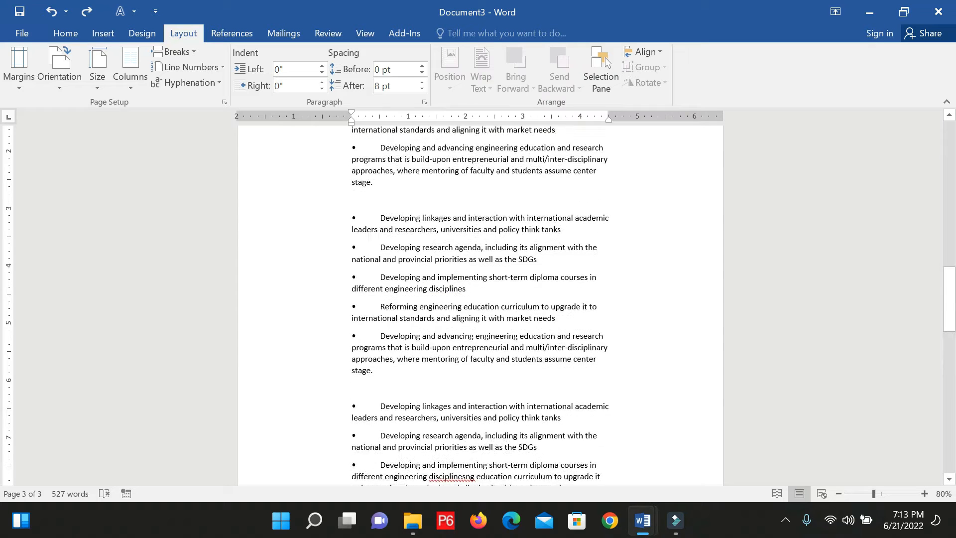
scroll(480, 299, up, 2)
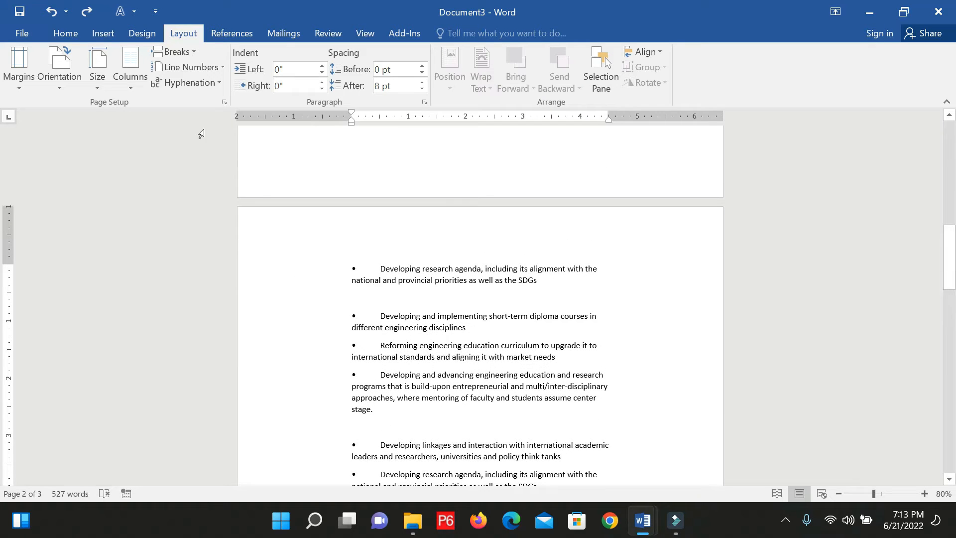
- Apply landscape orientation from the start of the second page, using the "This point forward" scope in Page Setup
click(223, 101)
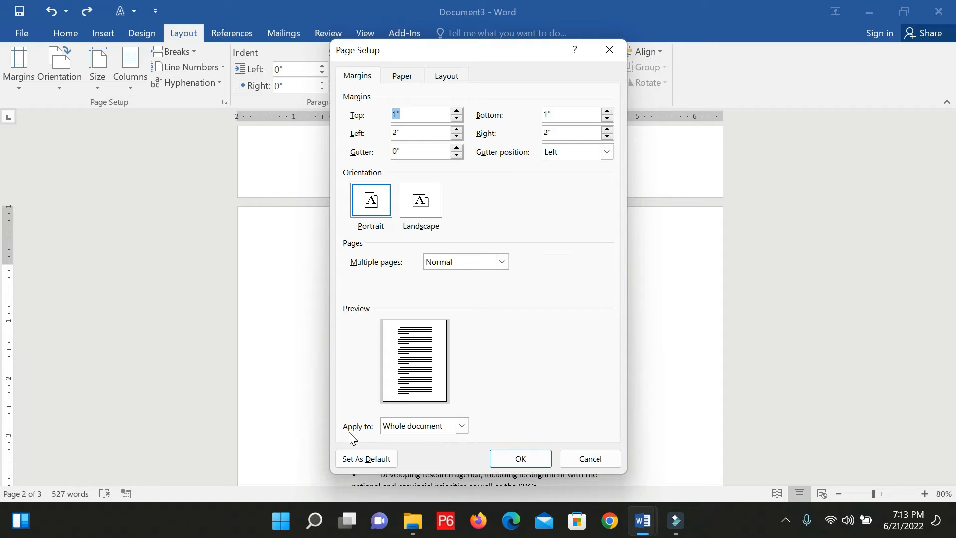
click(463, 426)
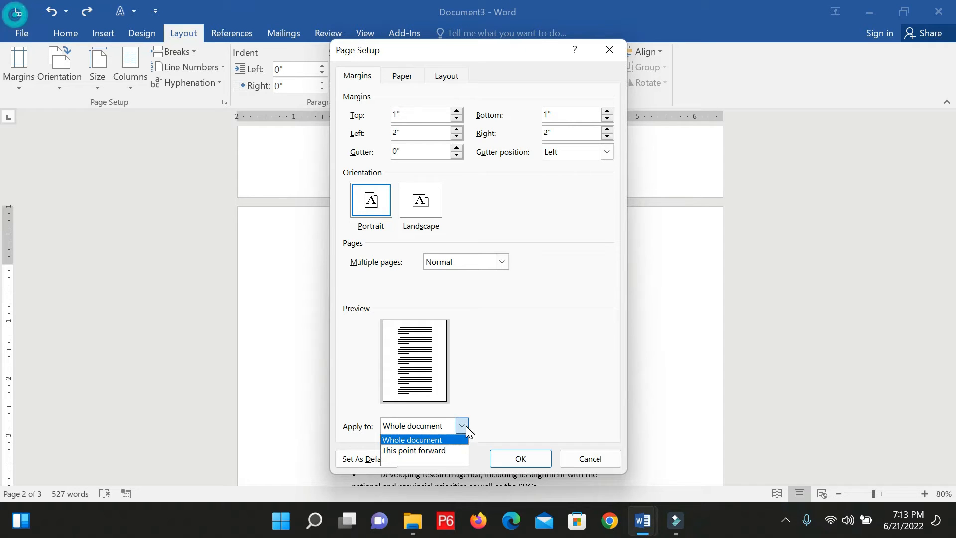
click(415, 453)
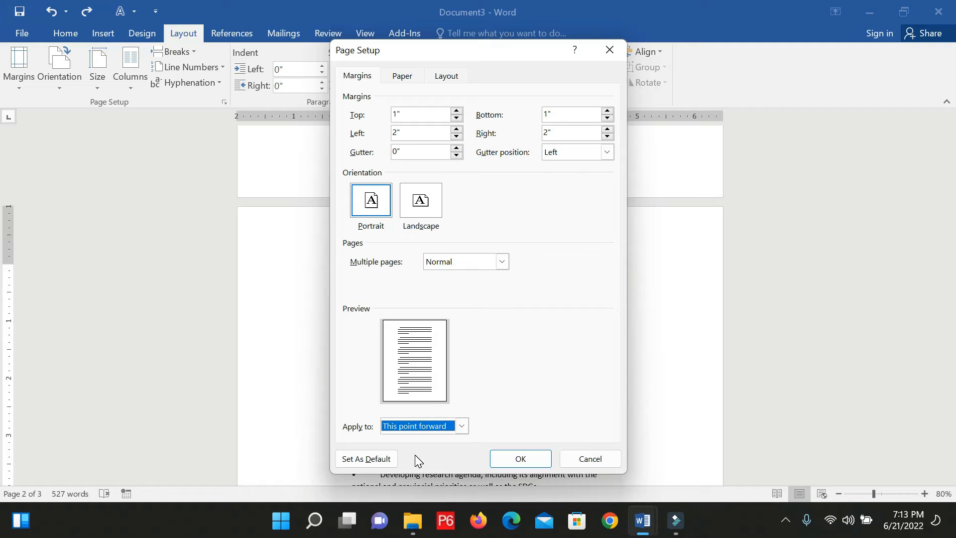
click(426, 210)
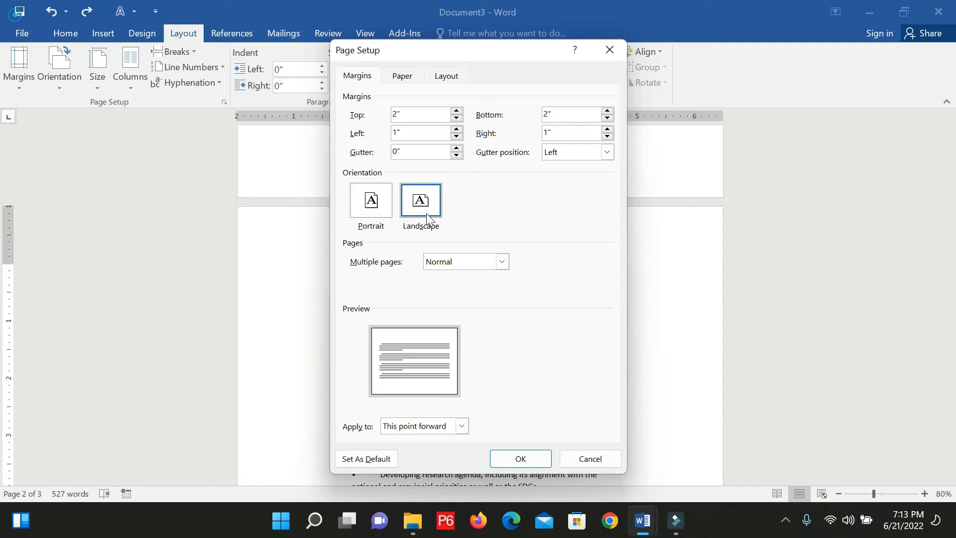
click(528, 459)
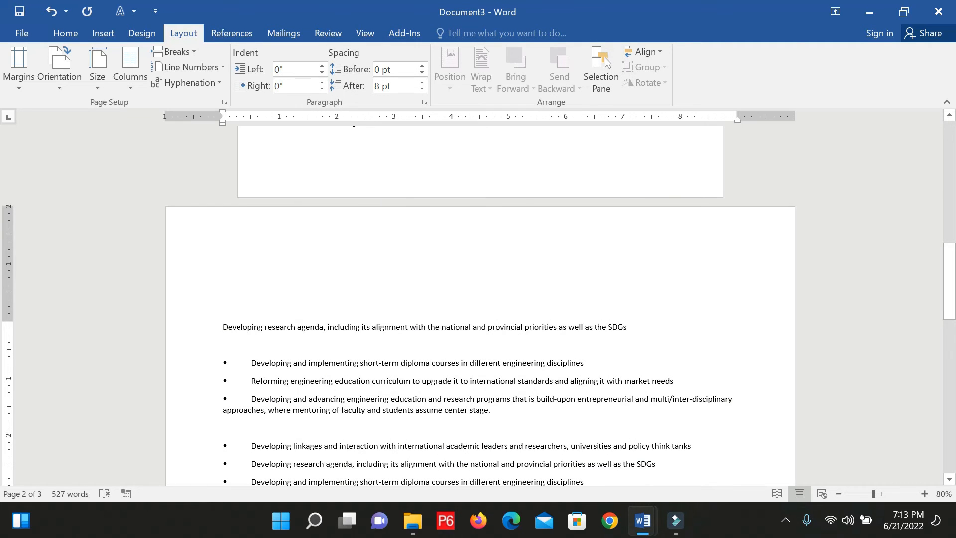
- Apply portrait orientation from "Developing research agenda" at the start of the third page, using the "This point forward" scope
scroll(480, 303, up, 10)
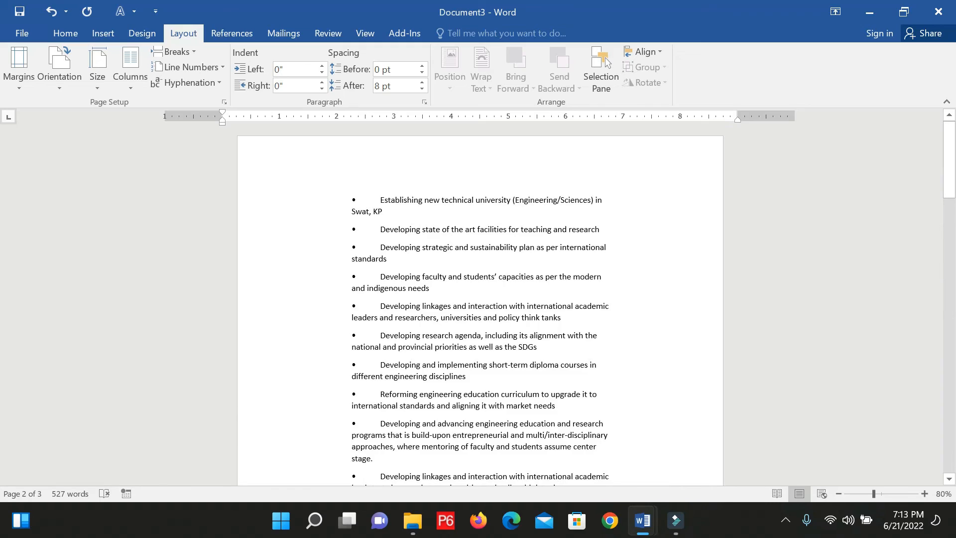
scroll(480, 304, down, 5)
scroll(480, 303, up, 5)
scroll(480, 303, down, 7)
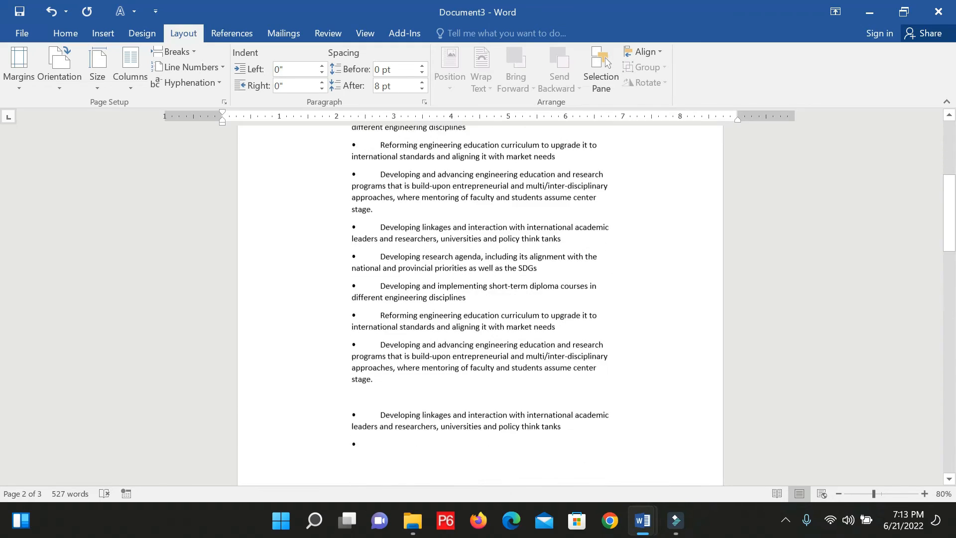
scroll(479, 304, down, 10)
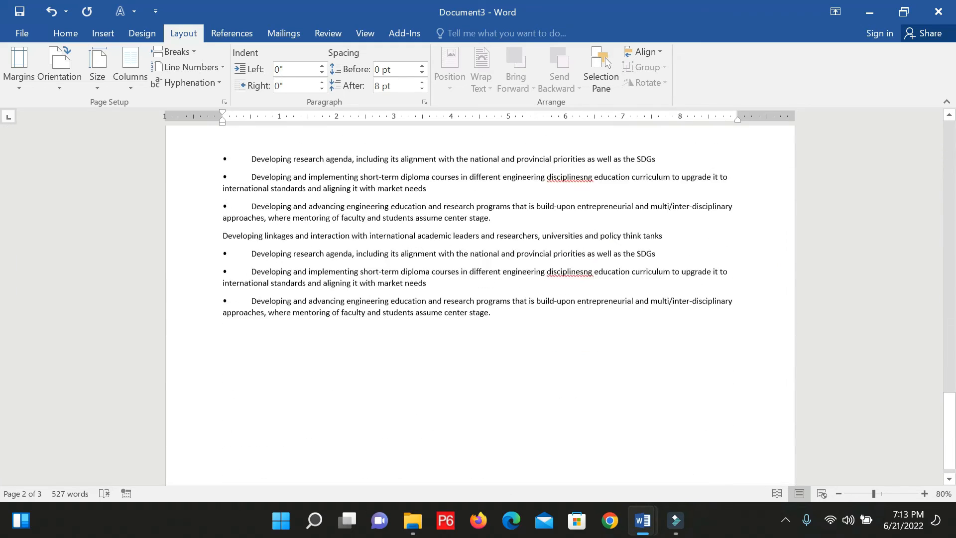
scroll(480, 304, up, 4)
click(251, 342)
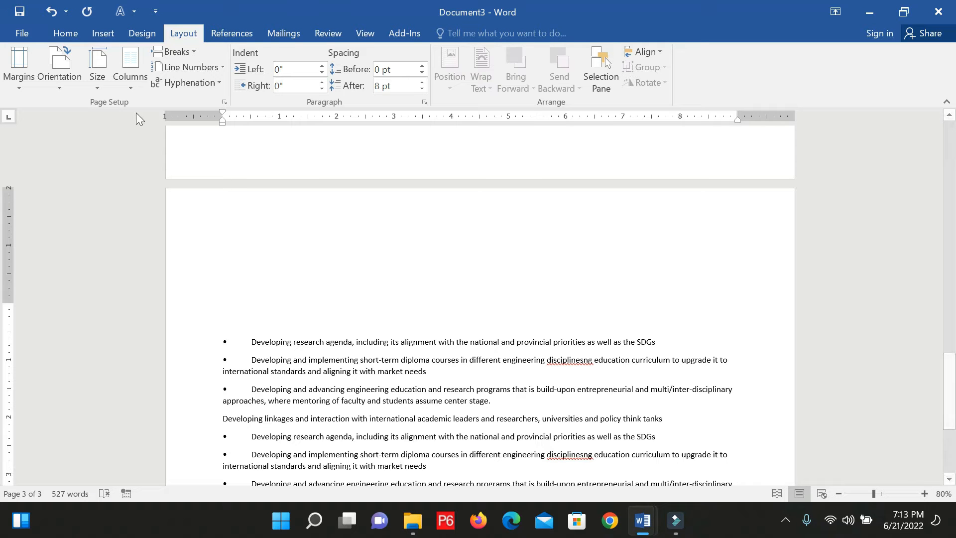
scroll(480, 304, up, 5)
scroll(480, 303, down, 5)
click(222, 103)
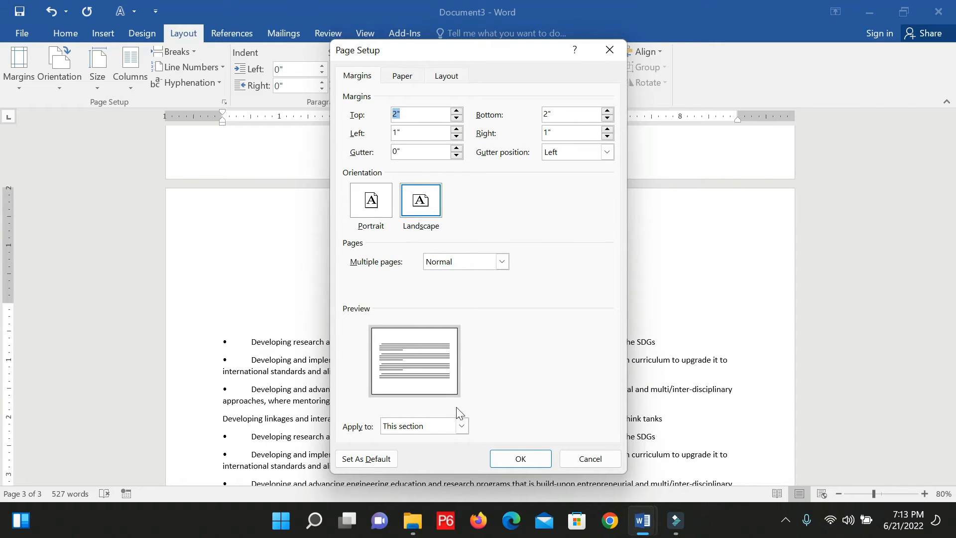
click(462, 426)
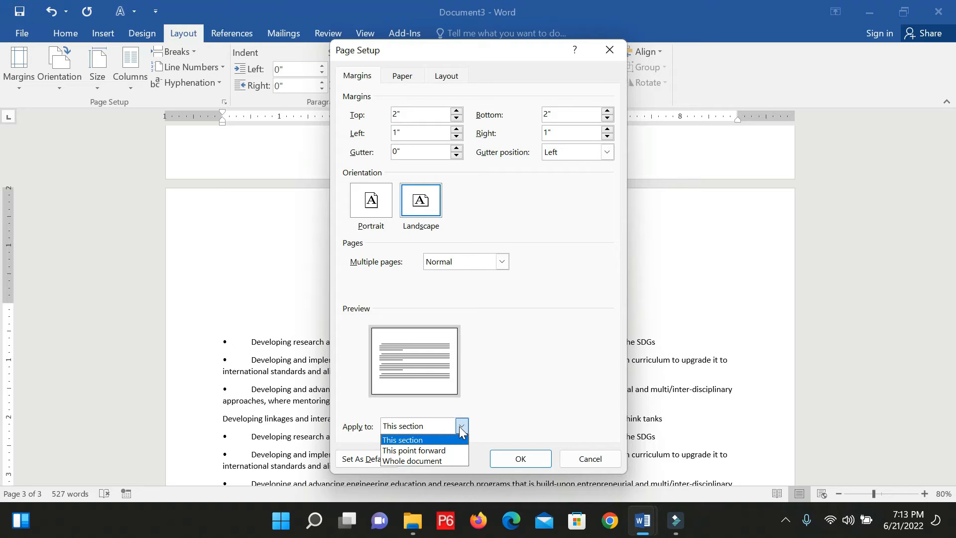
click(436, 456)
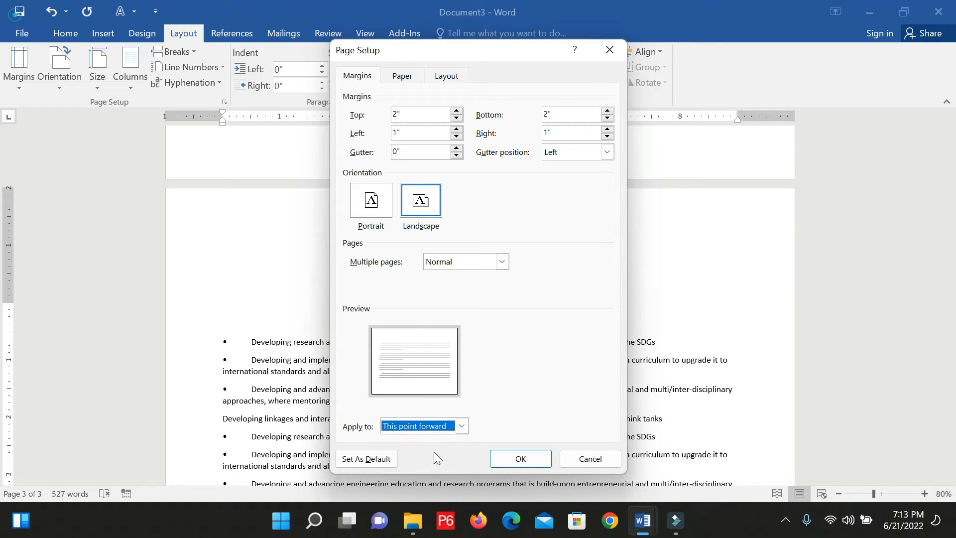
click(379, 205)
click(522, 459)
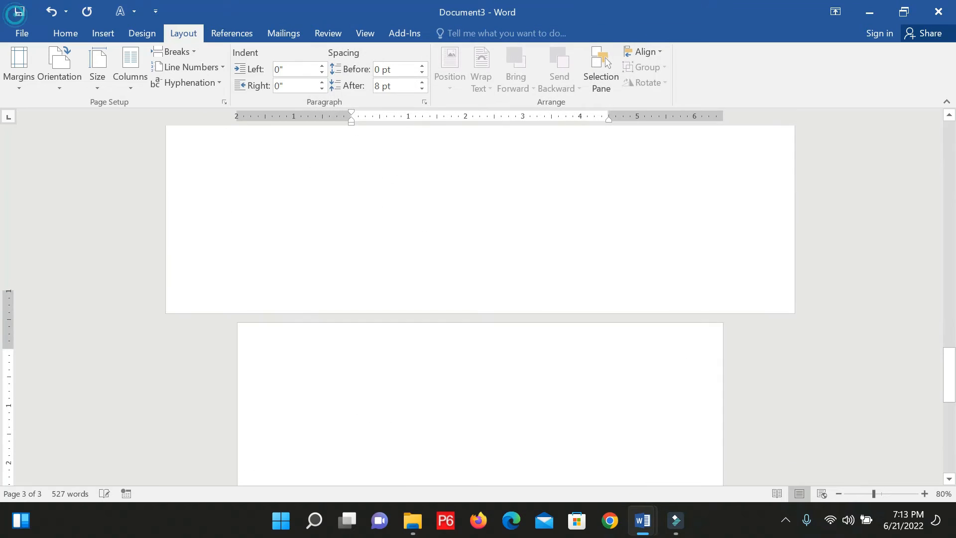
- Remove the blank landscape page by deleting the break after the last "Developing linkages and interaction" bullet on the second page
scroll(480, 305, up, 15)
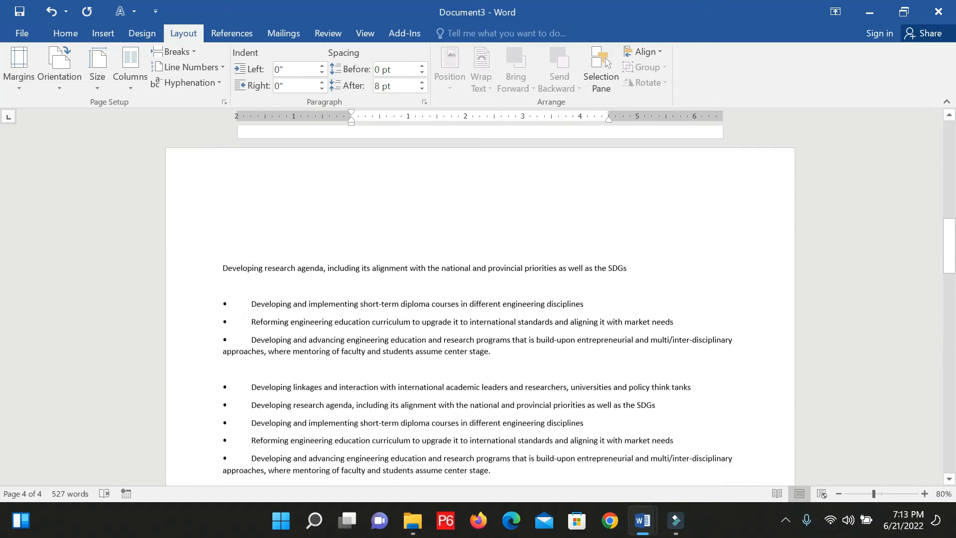
scroll(480, 305, up, 10)
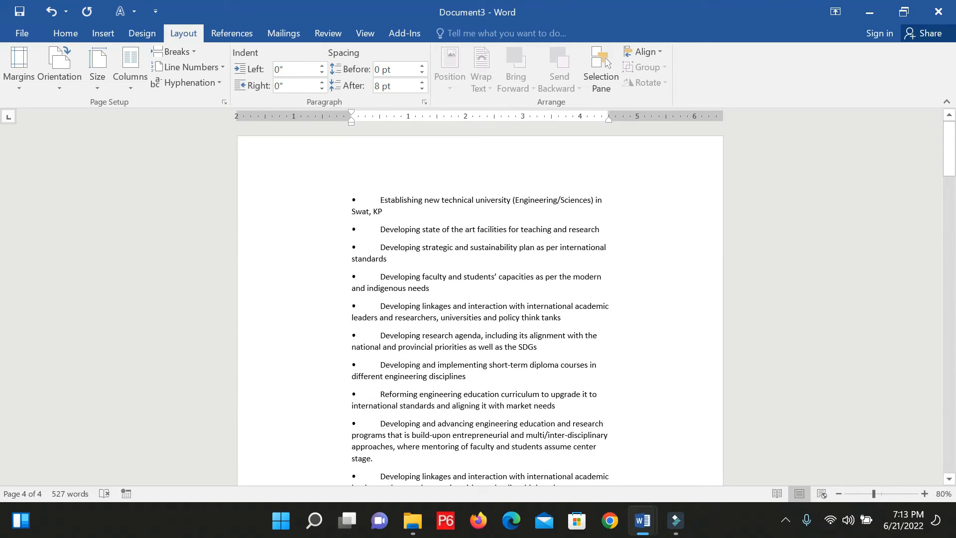
scroll(480, 305, down, 10)
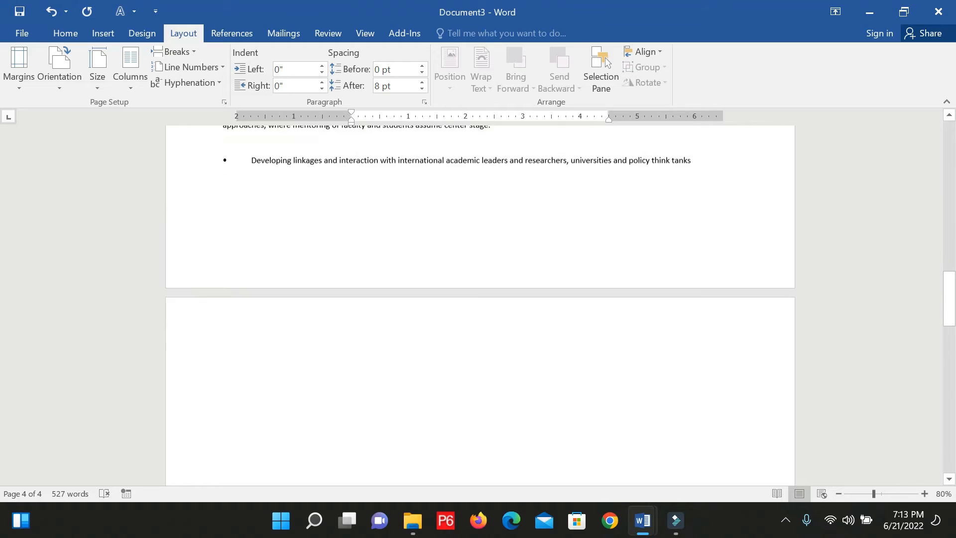
scroll(480, 305, down, 3)
scroll(480, 306, up, 4)
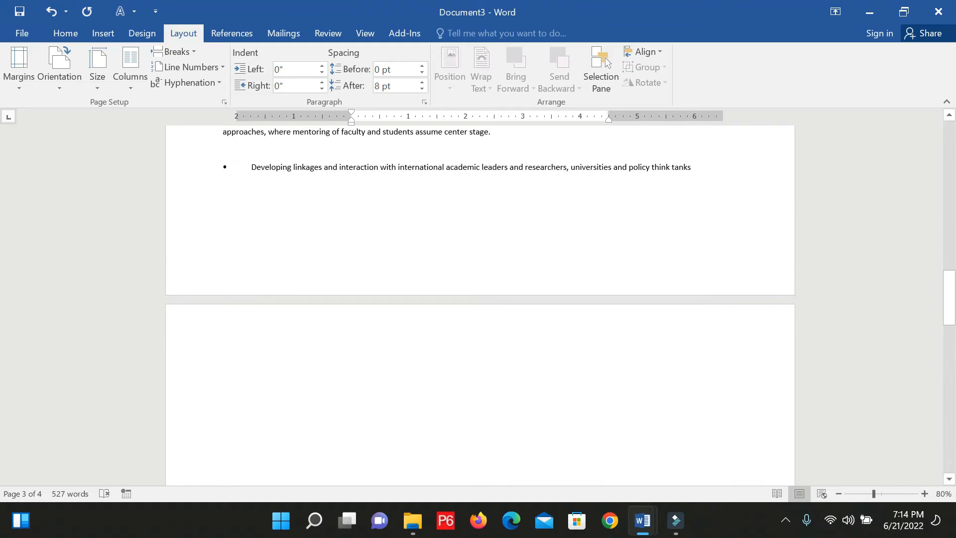
click(692, 167)
key(Delete)
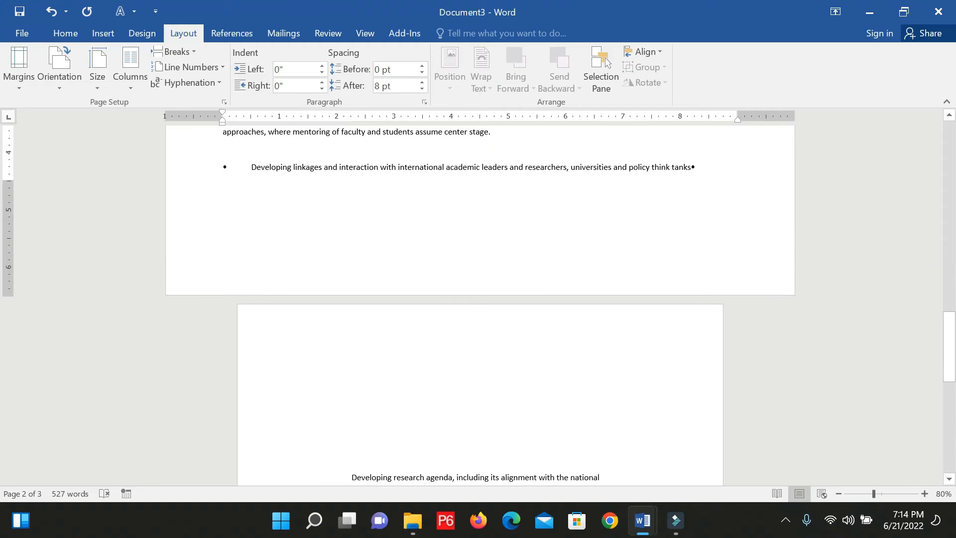
- Check the page orientations, reopen Page Setup, try the "Whole document" scope and set it to "This point forward"
scroll(480, 305, down, 12)
scroll(480, 306, up, 3)
scroll(480, 305, up, 10)
scroll(480, 305, down, 11)
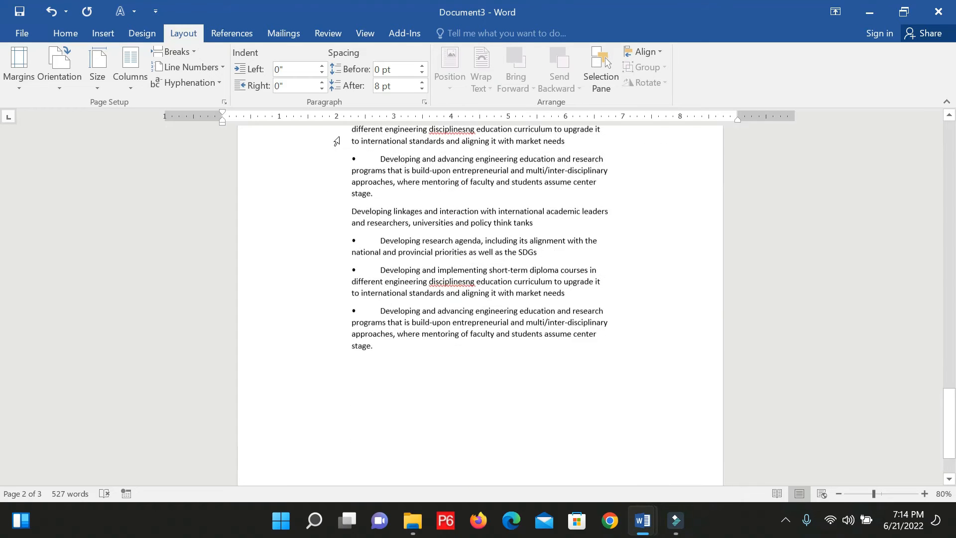
click(224, 102)
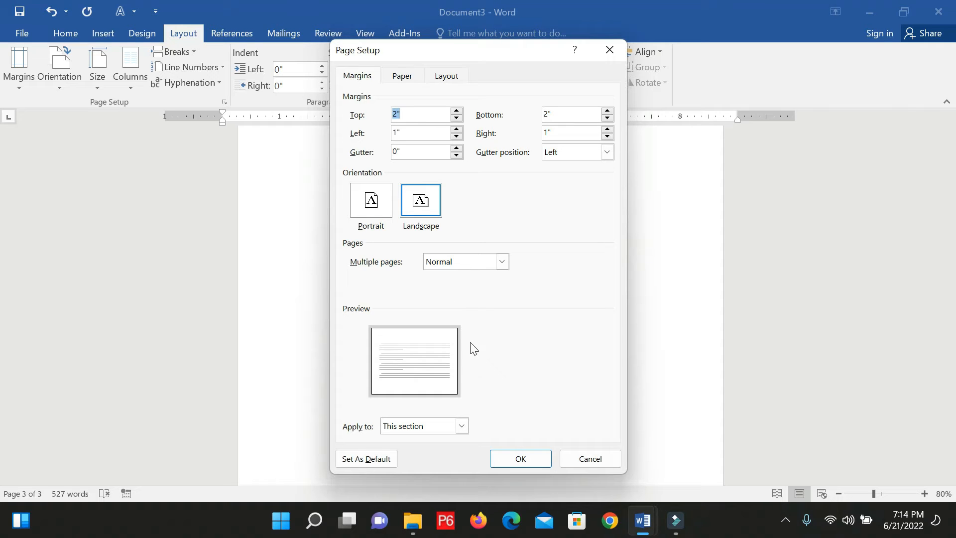
click(460, 426)
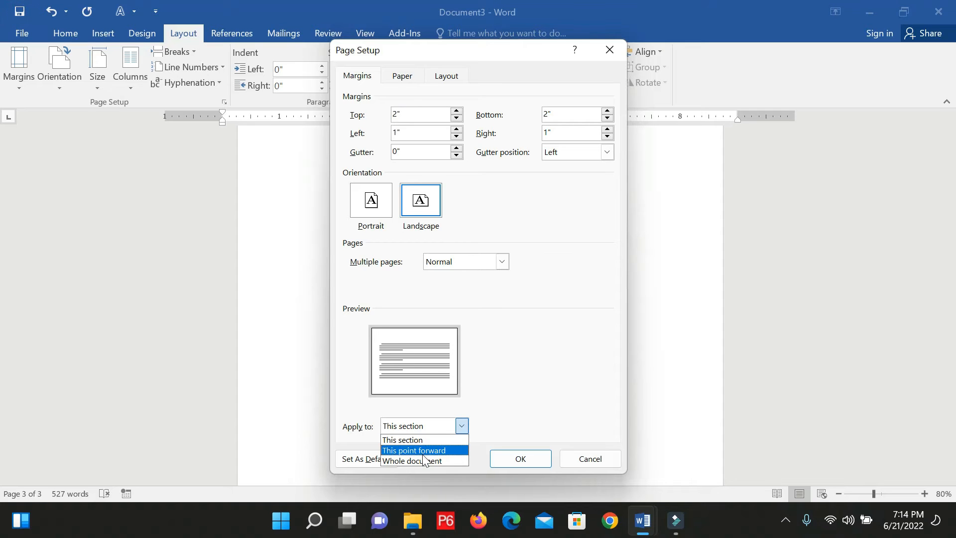
click(422, 460)
click(462, 426)
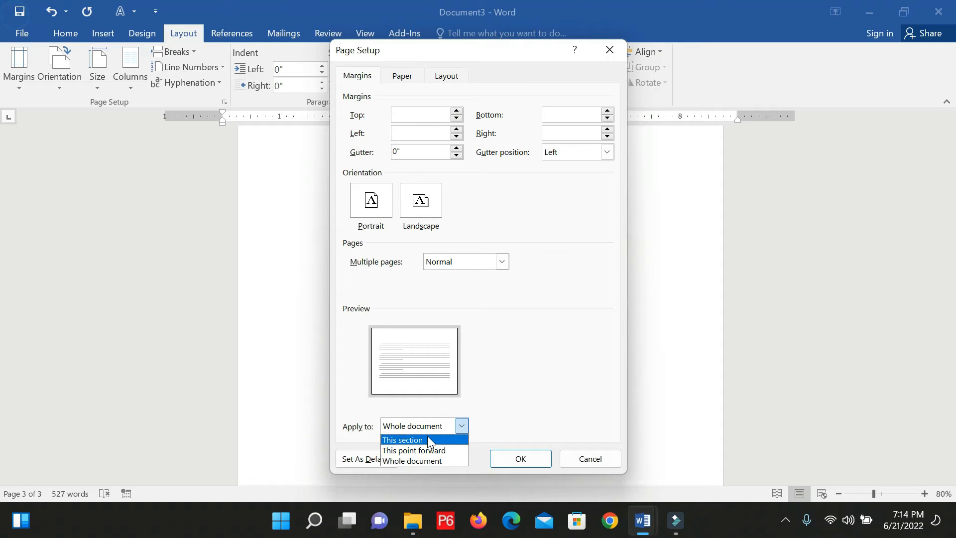
click(426, 450)
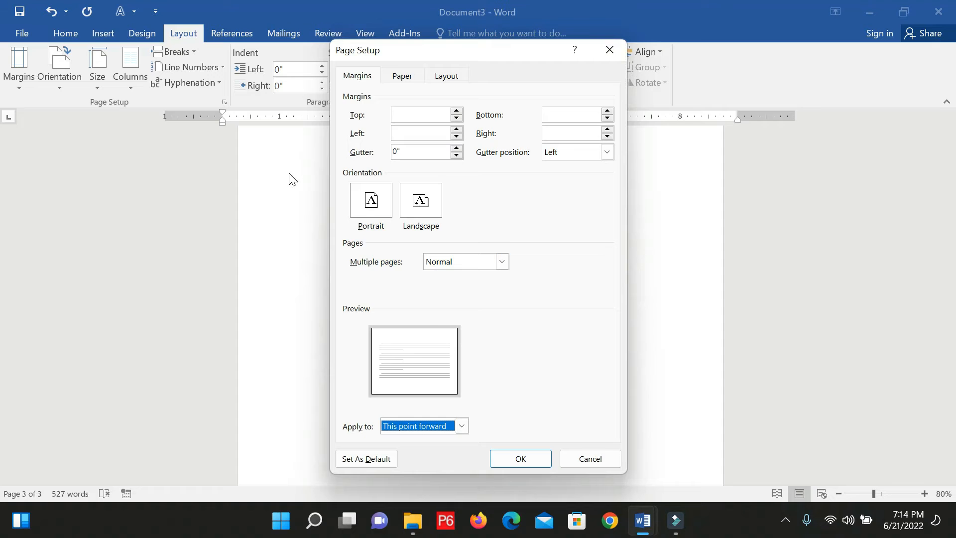
- Try the A4 and Legal paper sizes in Page Setup and set the paper size to A4
click(404, 79)
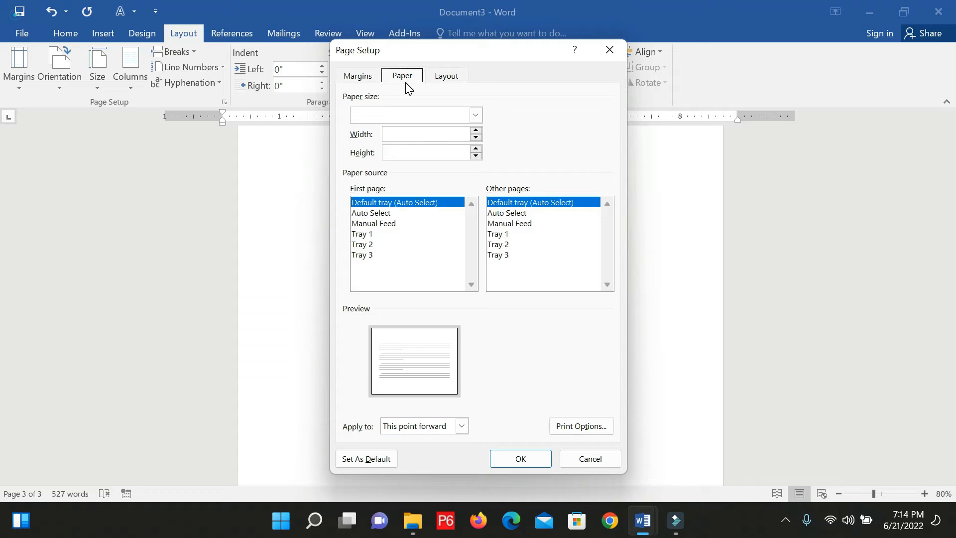
click(477, 114)
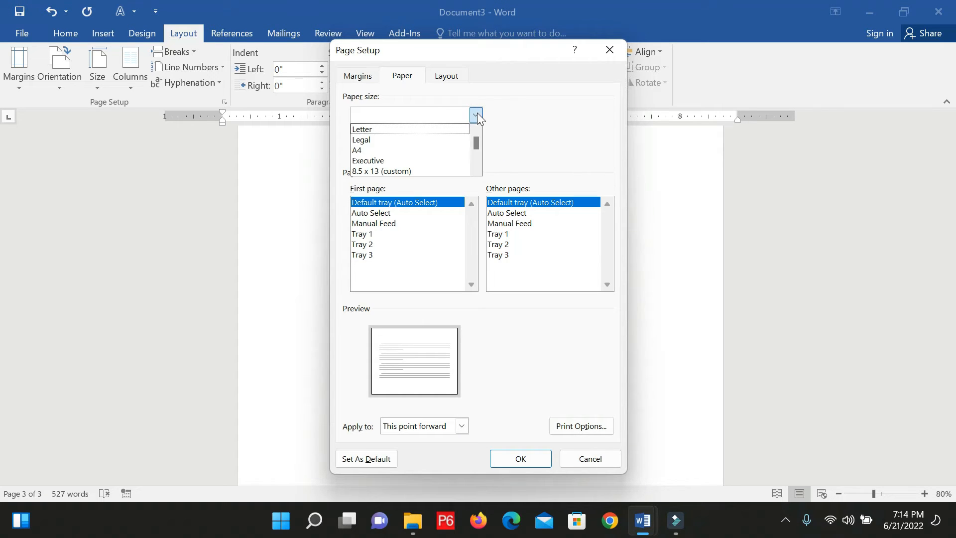
click(378, 149)
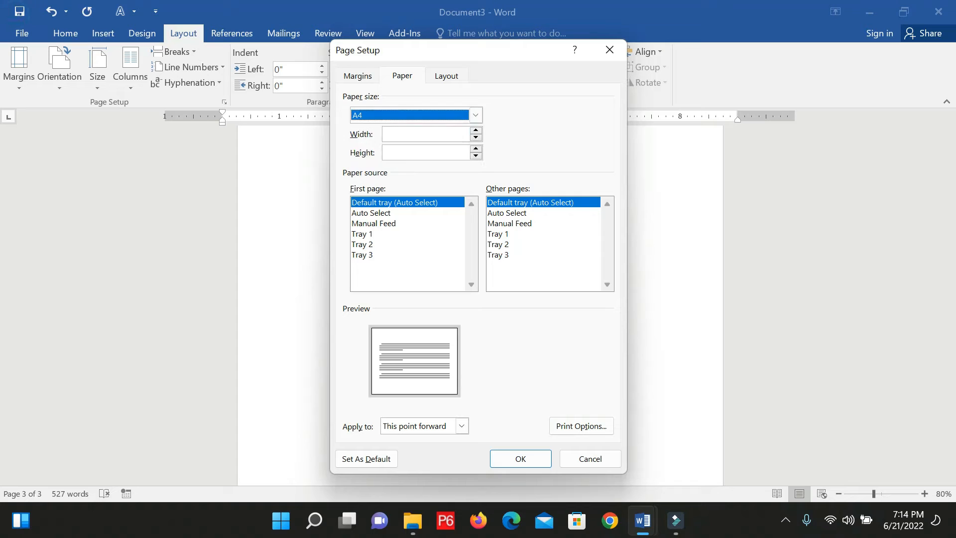
click(474, 117)
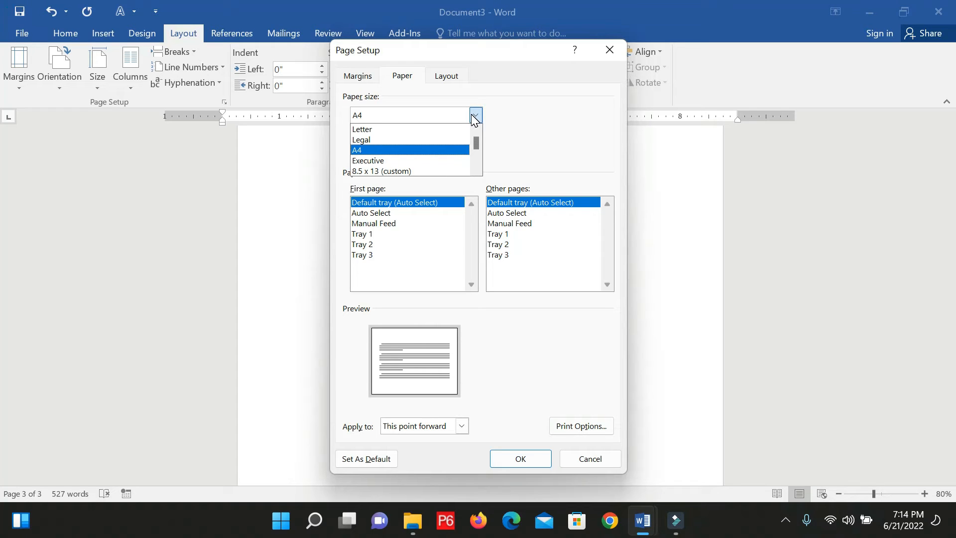
click(380, 139)
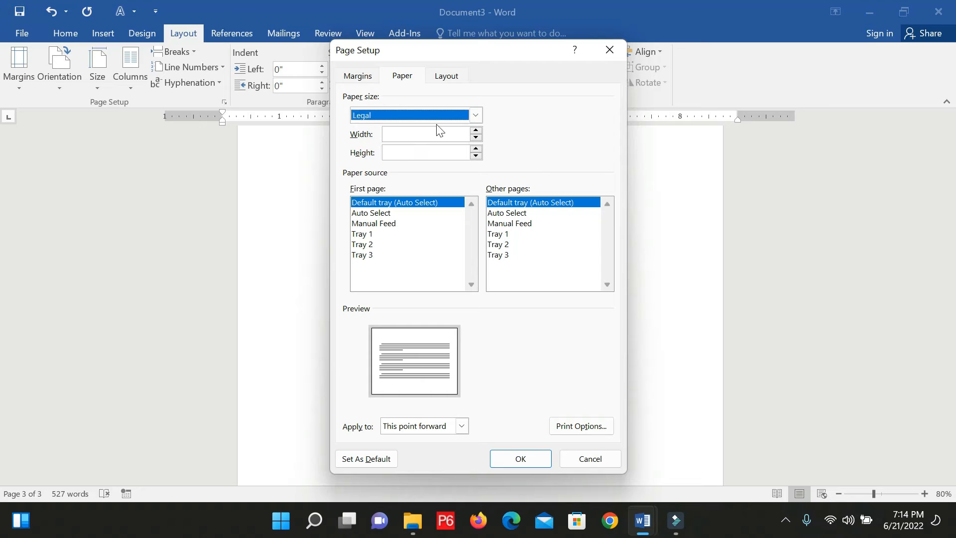
click(475, 115)
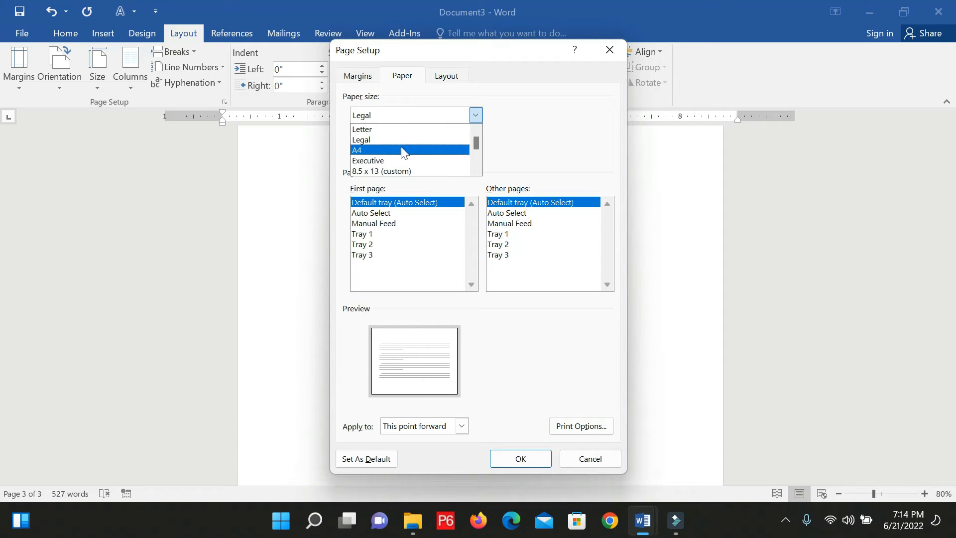
click(391, 155)
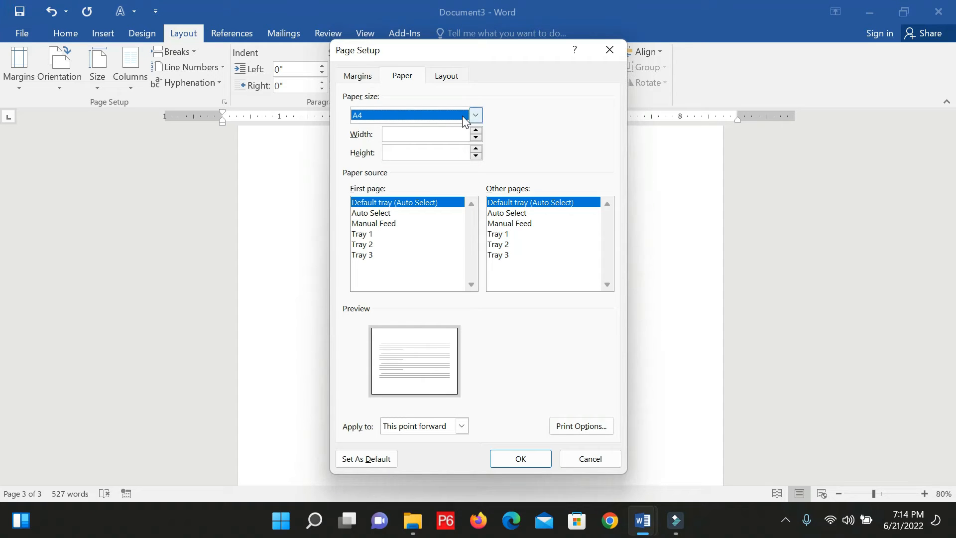
click(475, 115)
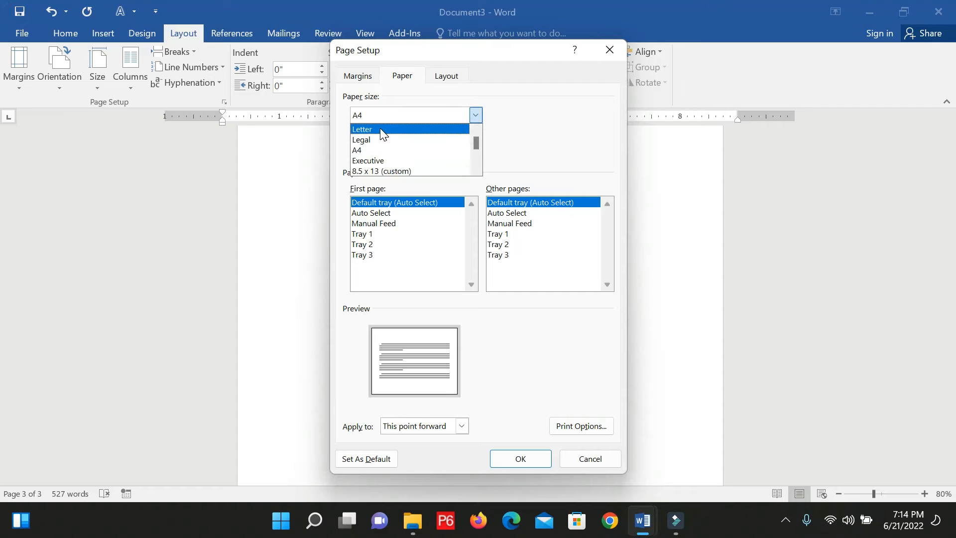
click(390, 149)
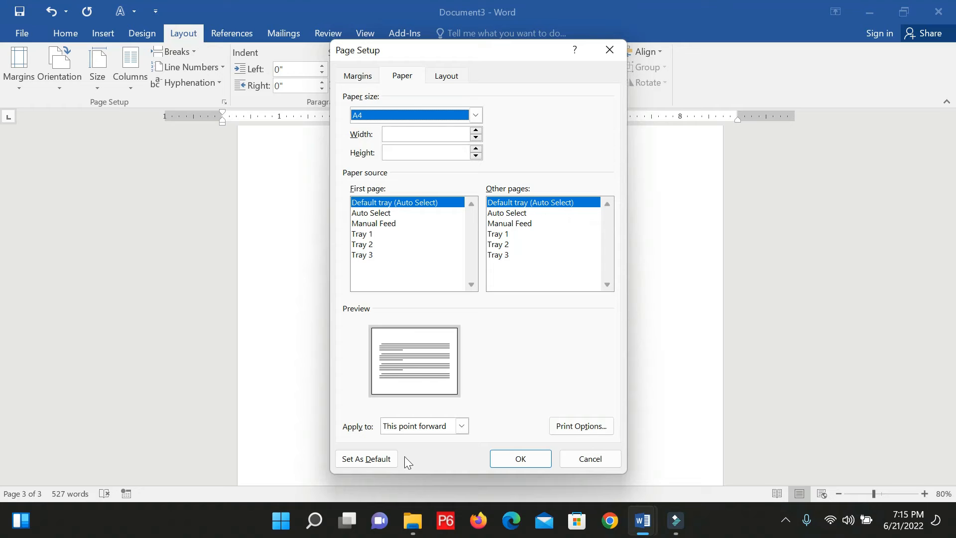
- Show the section, header and footer layout options in Page Setup and set their scope to "Whole document"
click(454, 79)
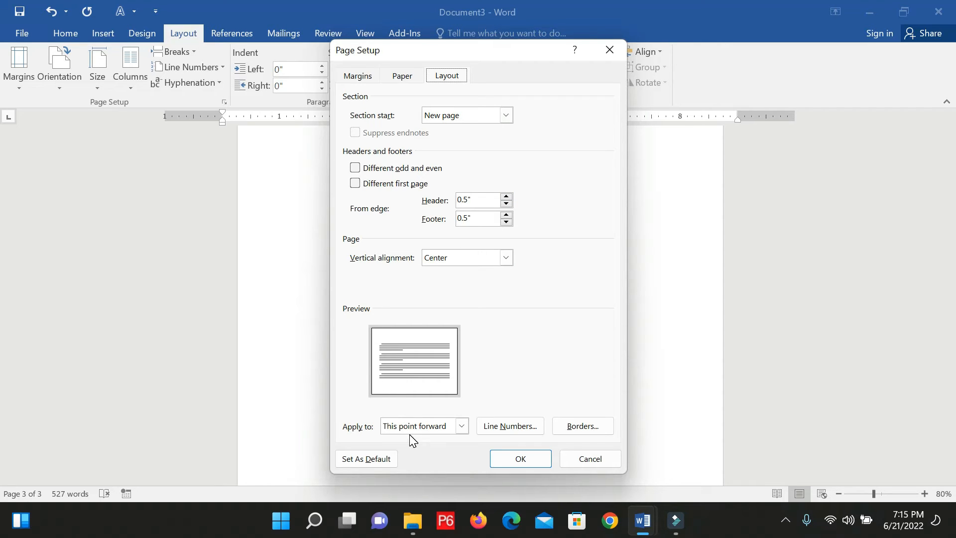
click(463, 427)
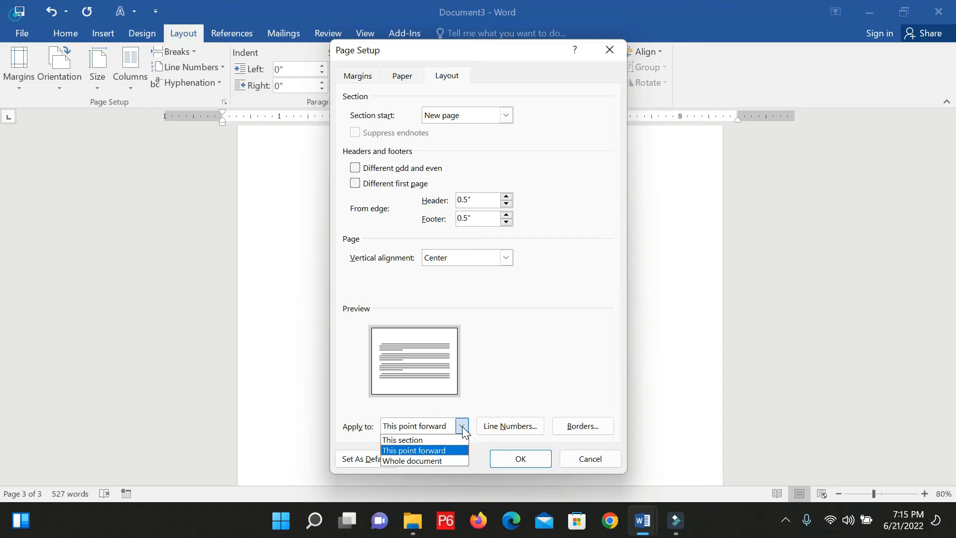
click(424, 462)
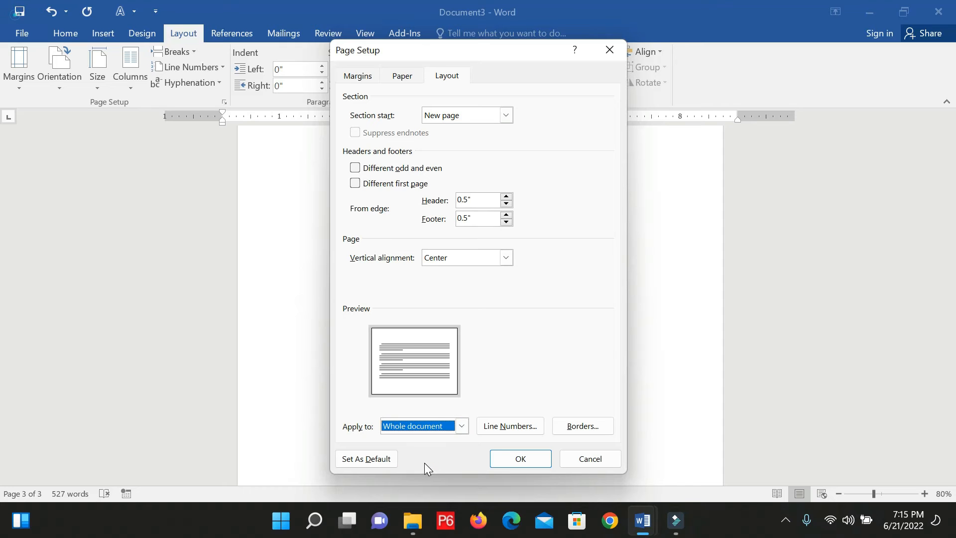
- Try line numbering that starts at 2 and restarts each page for the whole document, and undo it
click(496, 431)
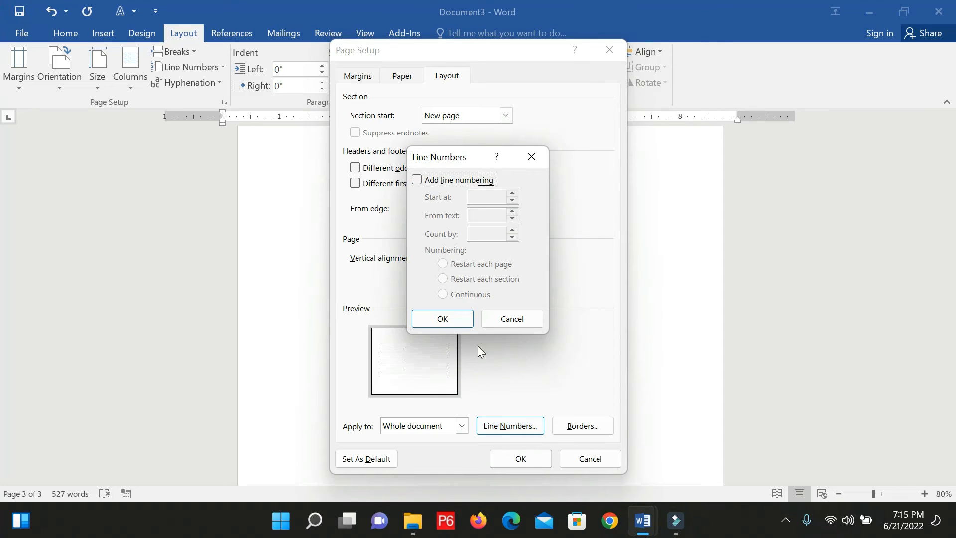
click(436, 186)
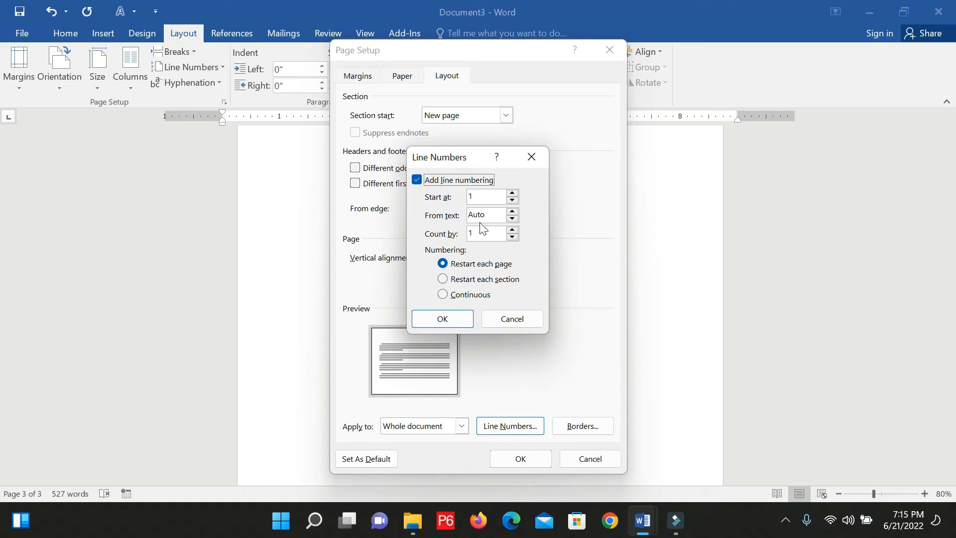
key(Tab)
text(2)
click(444, 317)
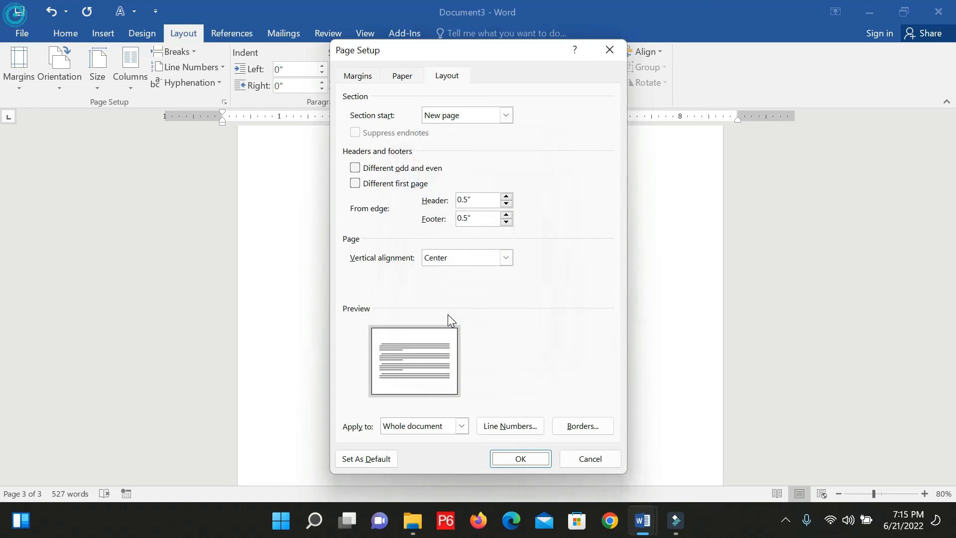
click(503, 459)
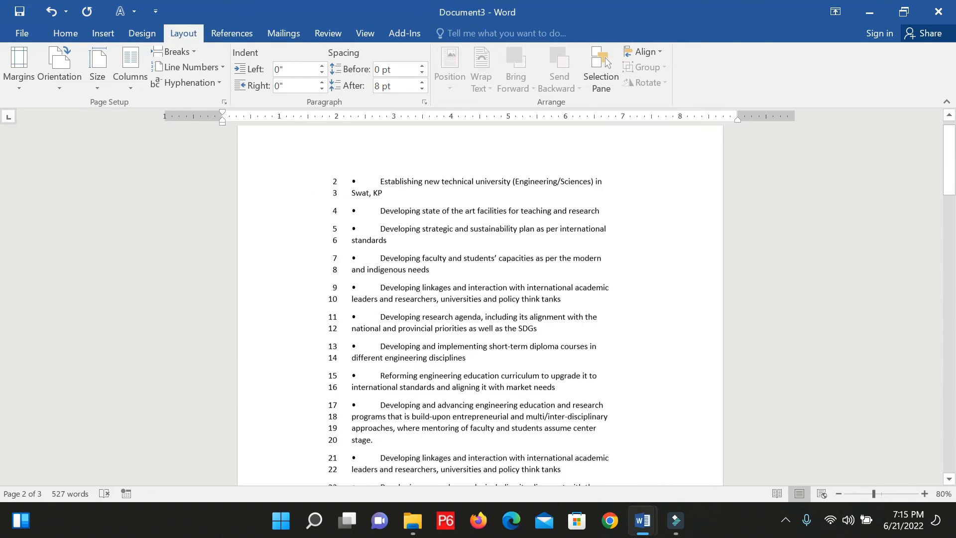
scroll(322, 235, down, 20)
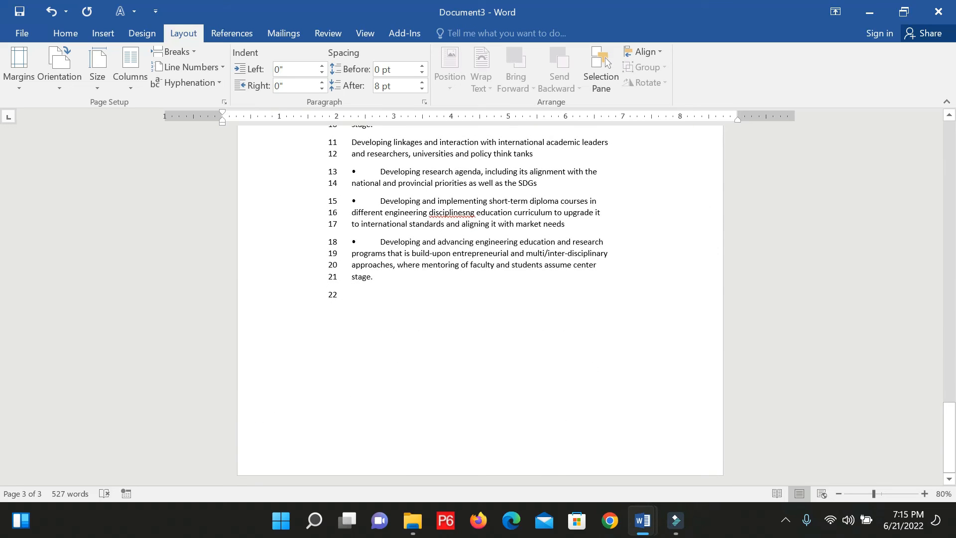
key(ctrl+z)
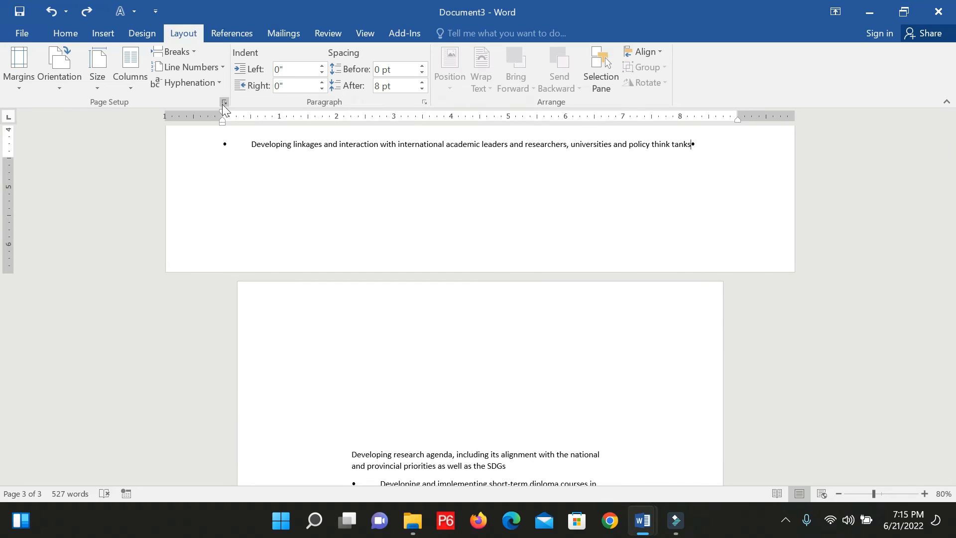
- Try the 3-D, Shadow, Box and None page border settings, and choose 3-D with a thick multi-line style
click(224, 103)
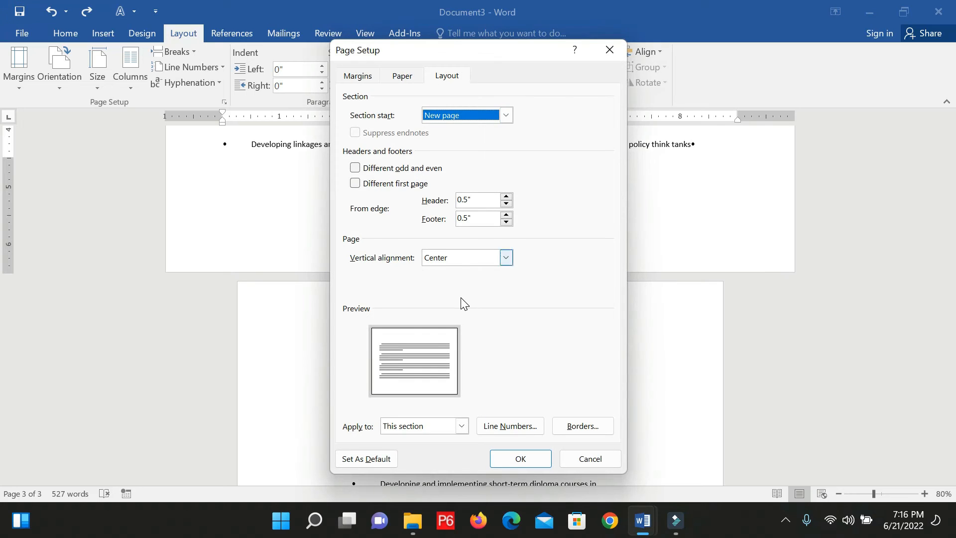
click(594, 428)
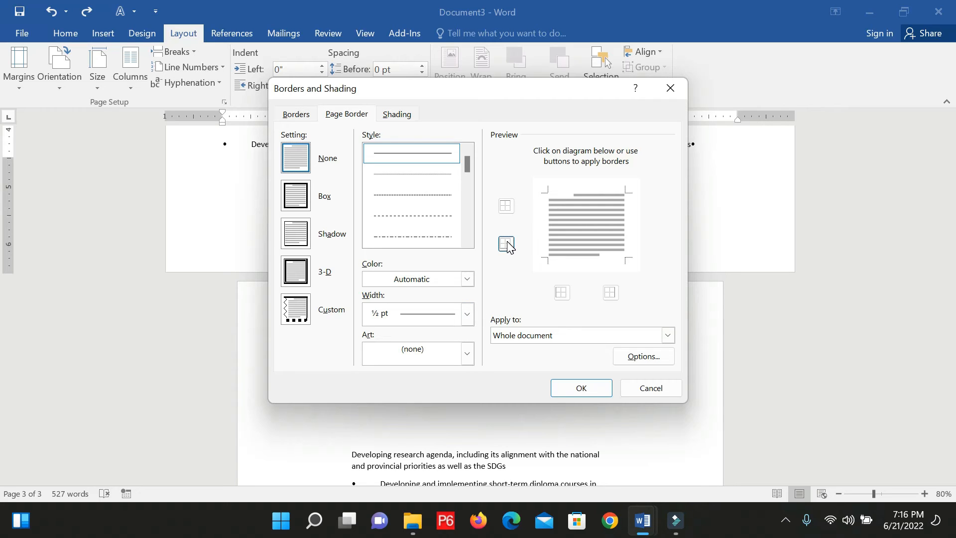
click(308, 278)
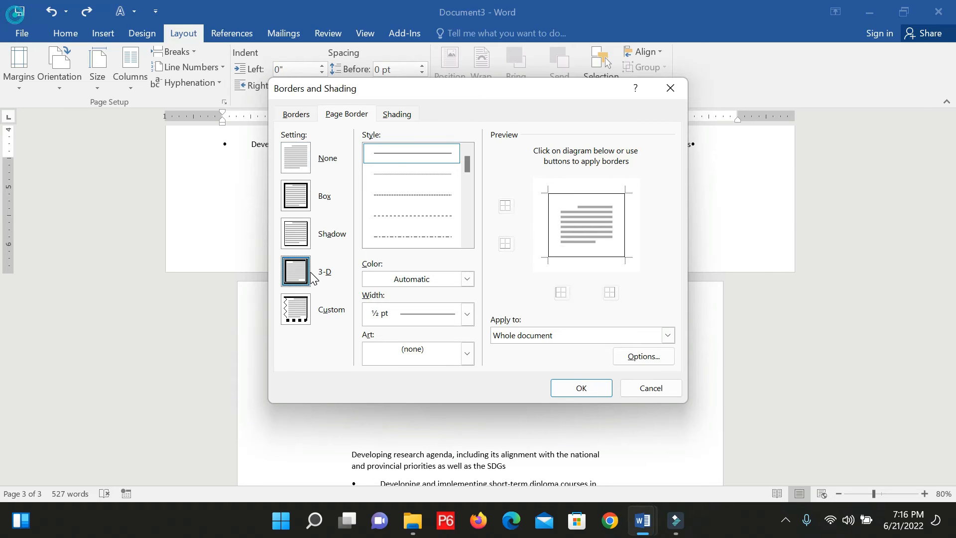
click(304, 237)
click(304, 201)
click(301, 167)
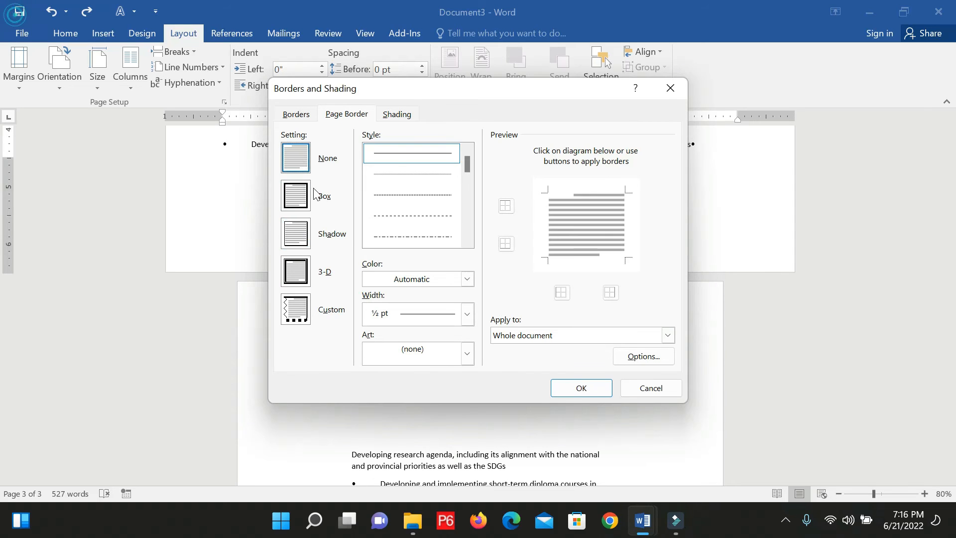
click(298, 273)
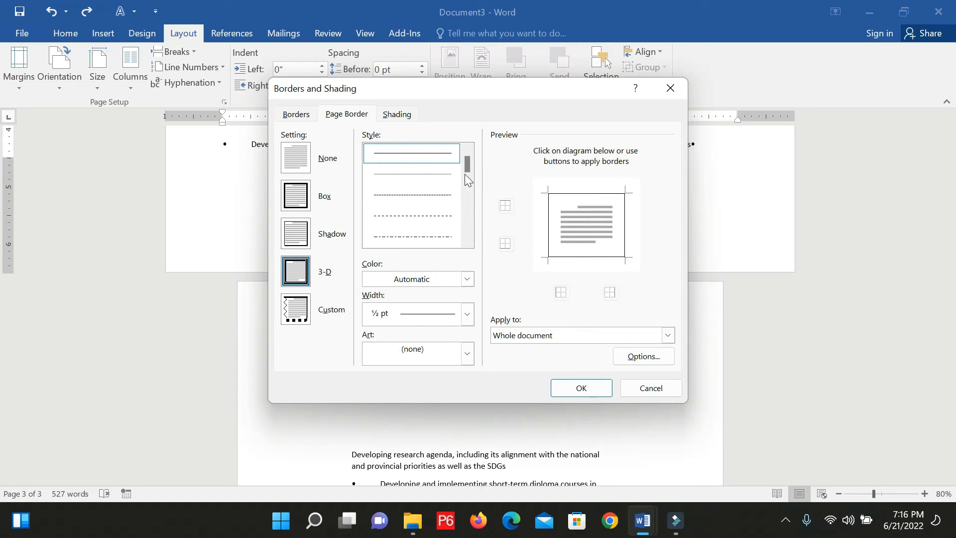
click(467, 242)
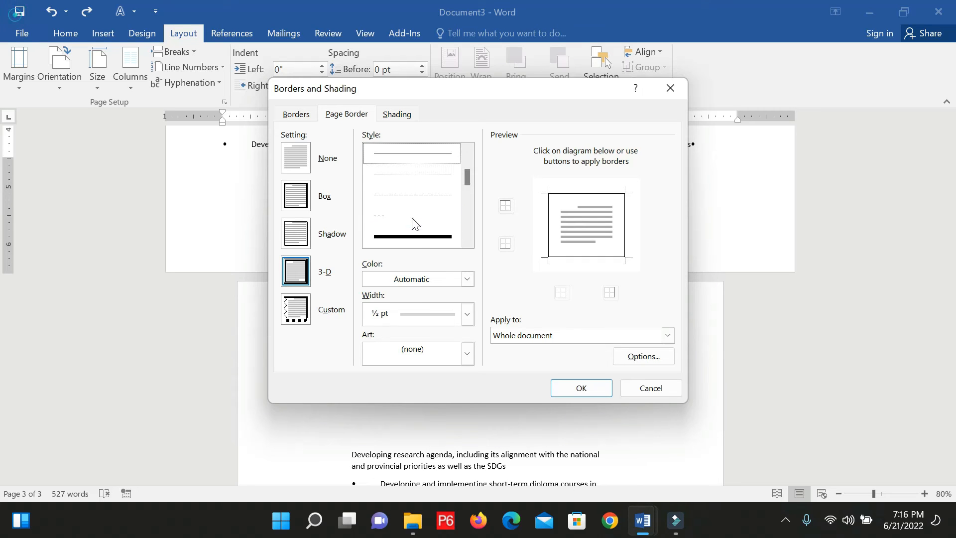
click(412, 235)
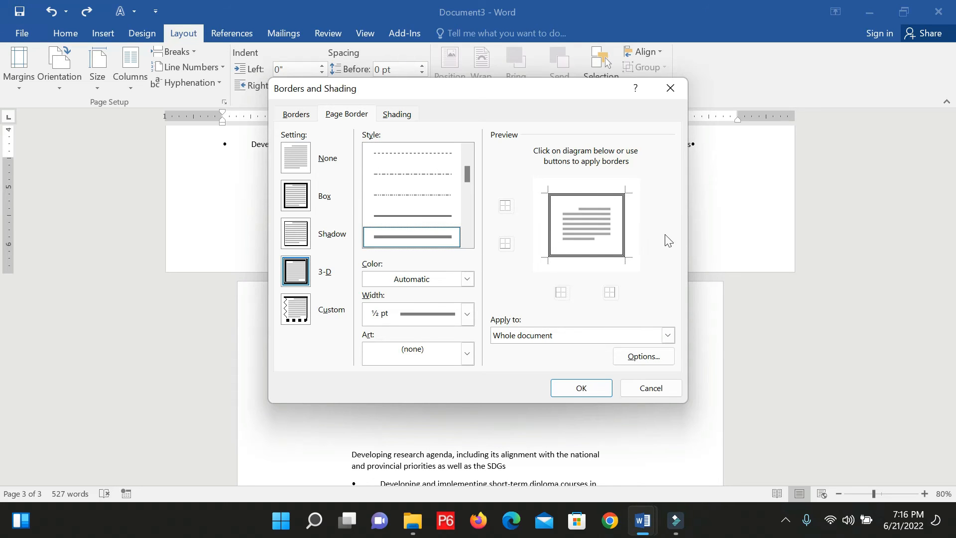
- Toggle the top edge of the page border off and on, and apply the full border to the whole document
click(582, 199)
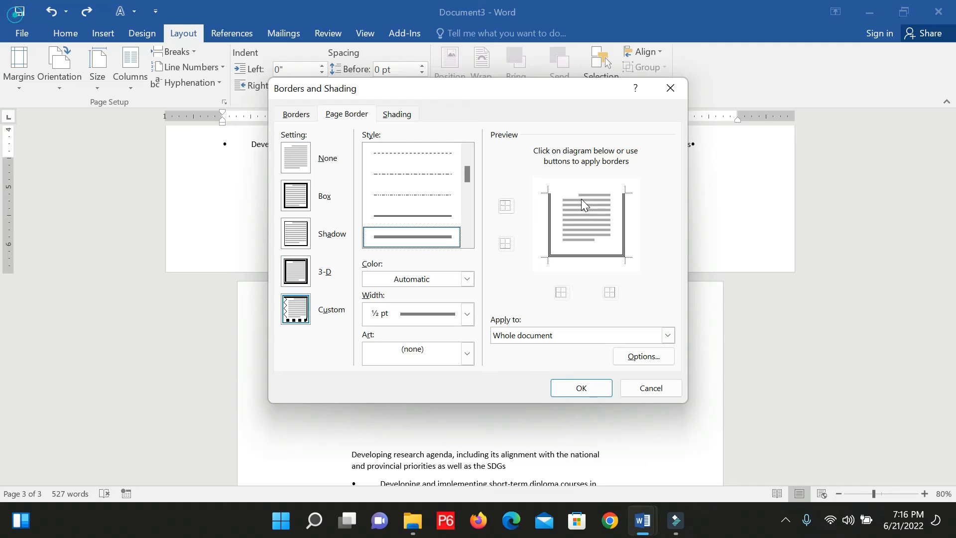
click(580, 198)
click(581, 199)
click(580, 198)
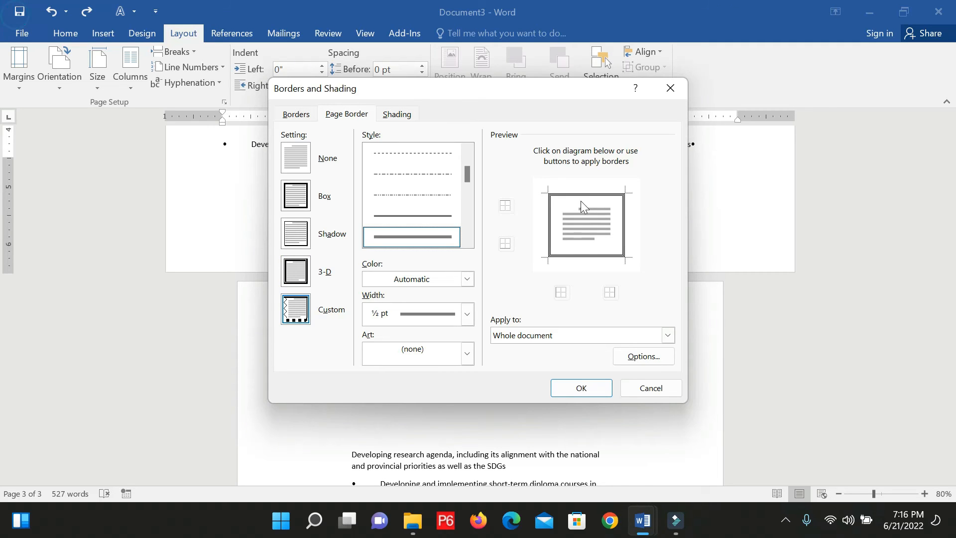
click(582, 387)
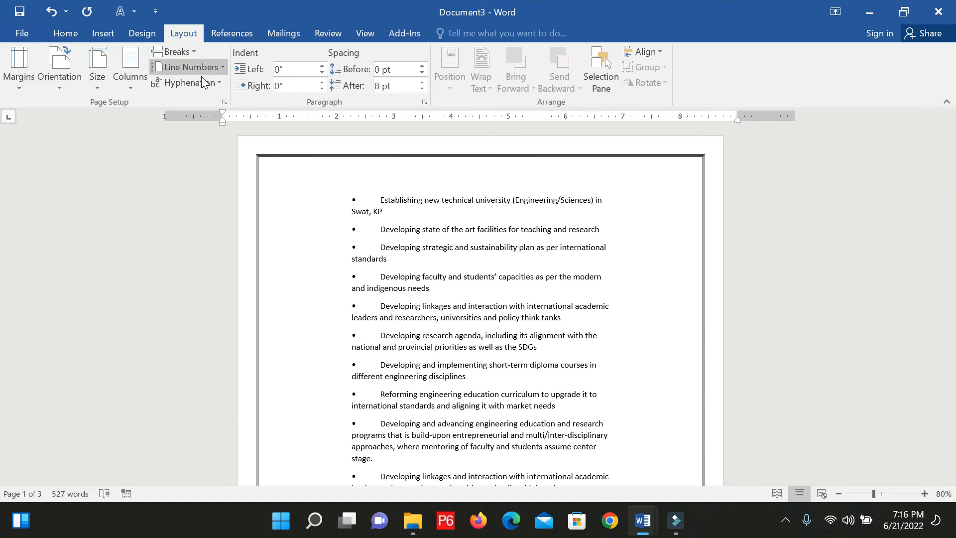
- Remove the top edge of the page border and apply the change to the whole document
click(225, 102)
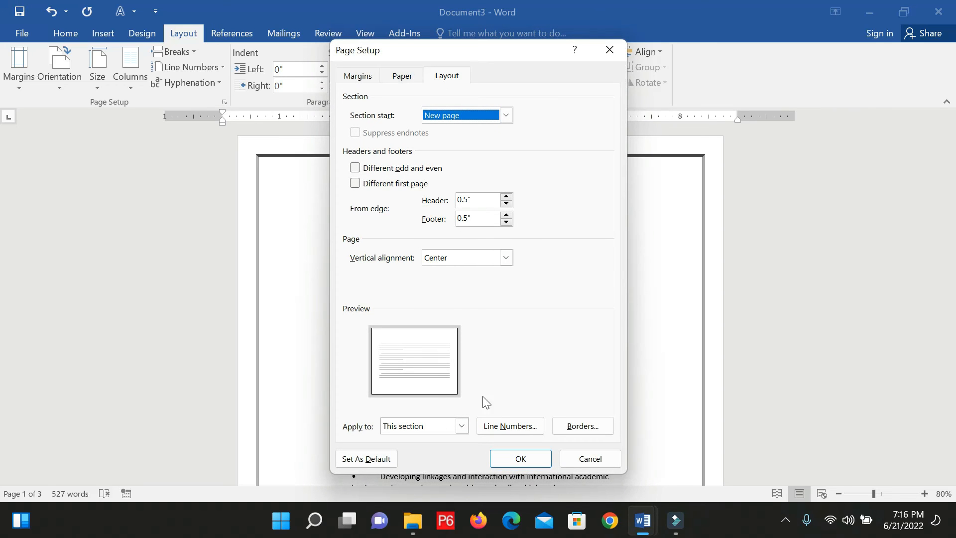
click(594, 427)
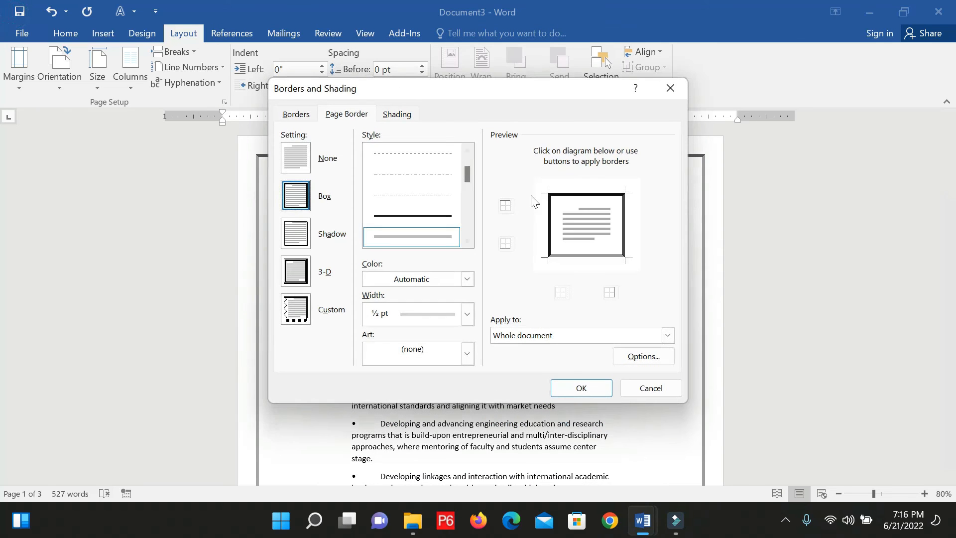
click(574, 191)
click(584, 392)
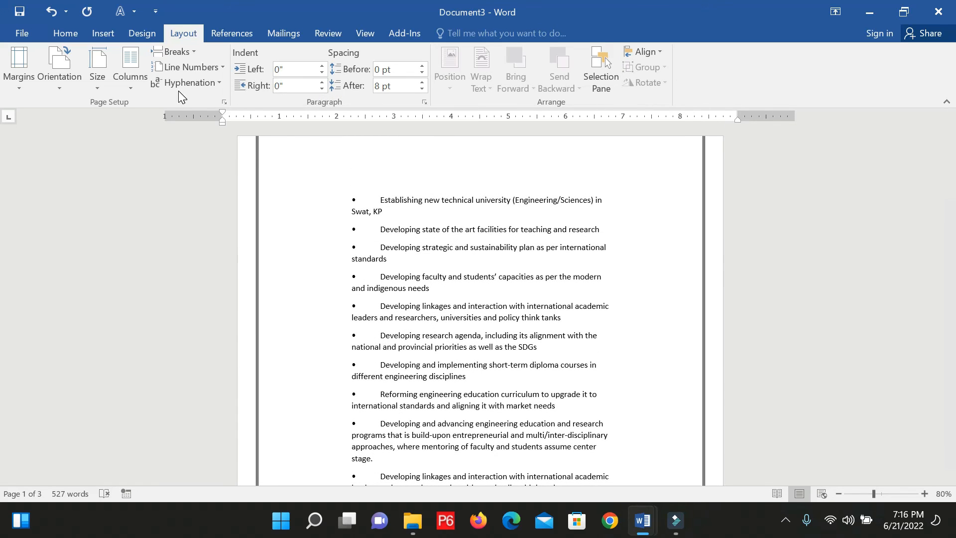
- Restore the top edge of the page border and review the scope choices, keeping "Whole document"
click(225, 102)
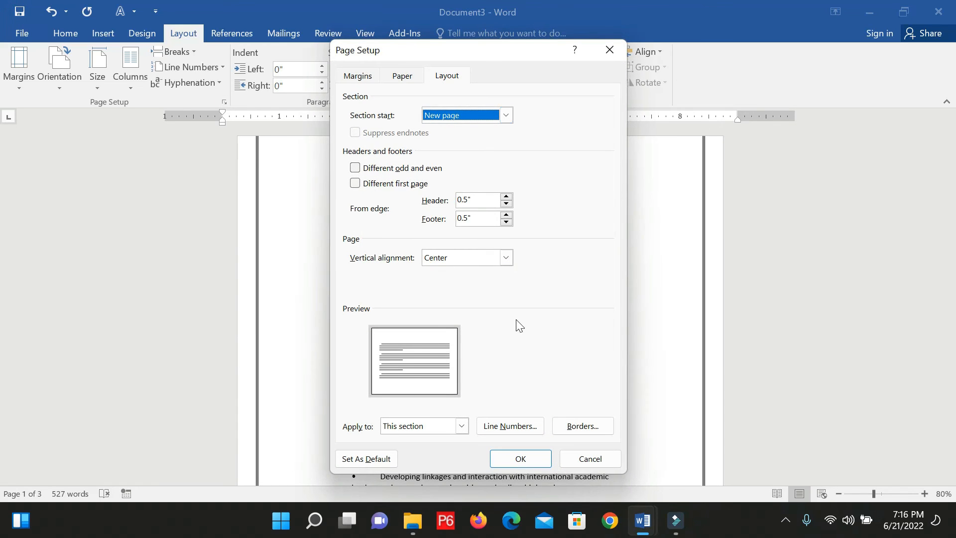
click(582, 426)
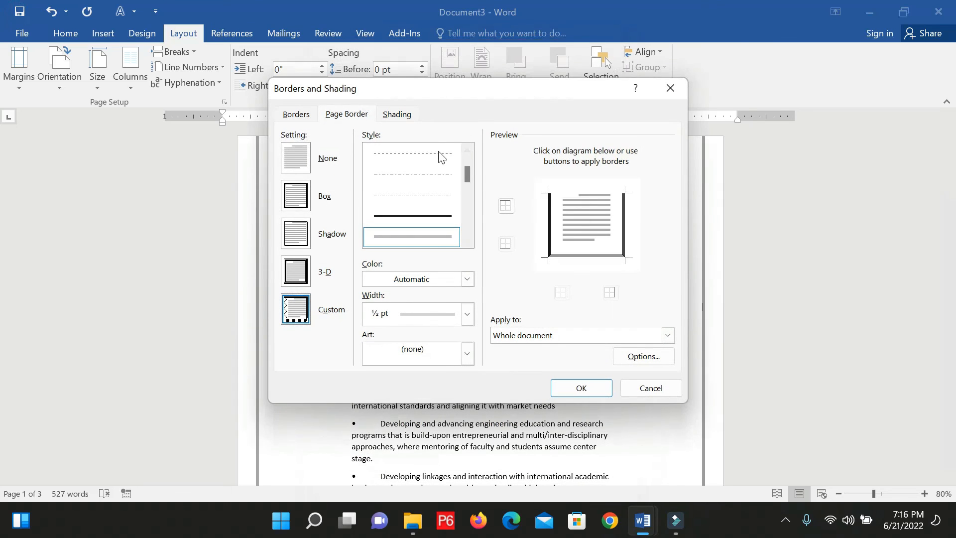
click(589, 198)
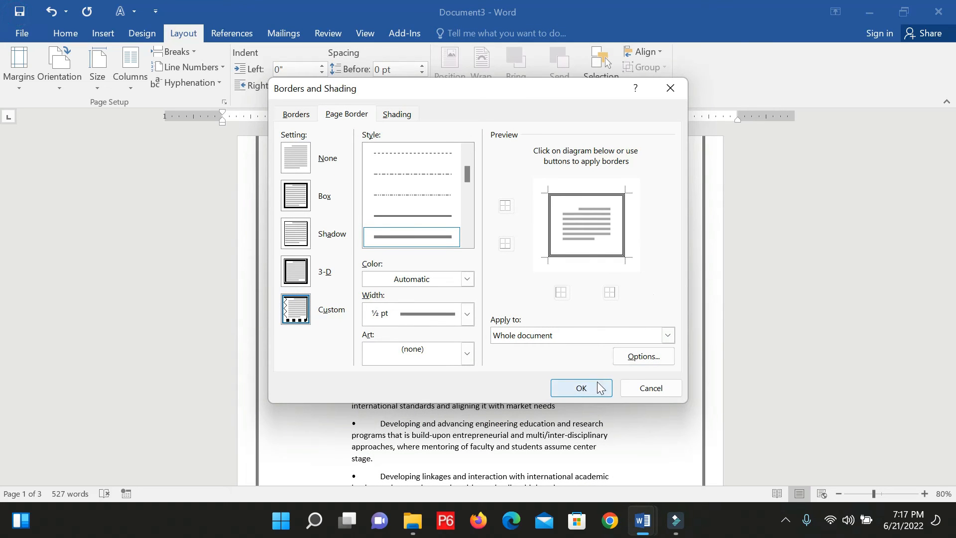
click(527, 337)
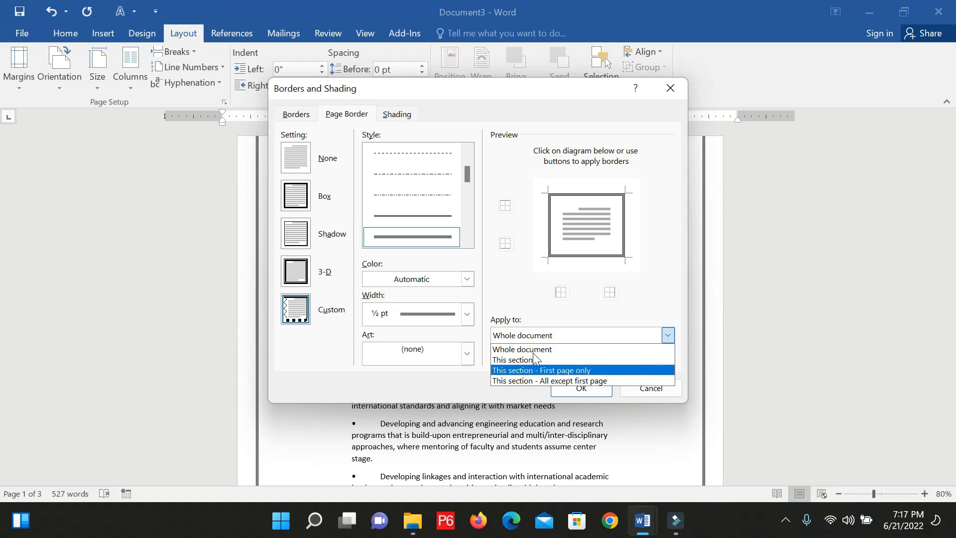
click(532, 272)
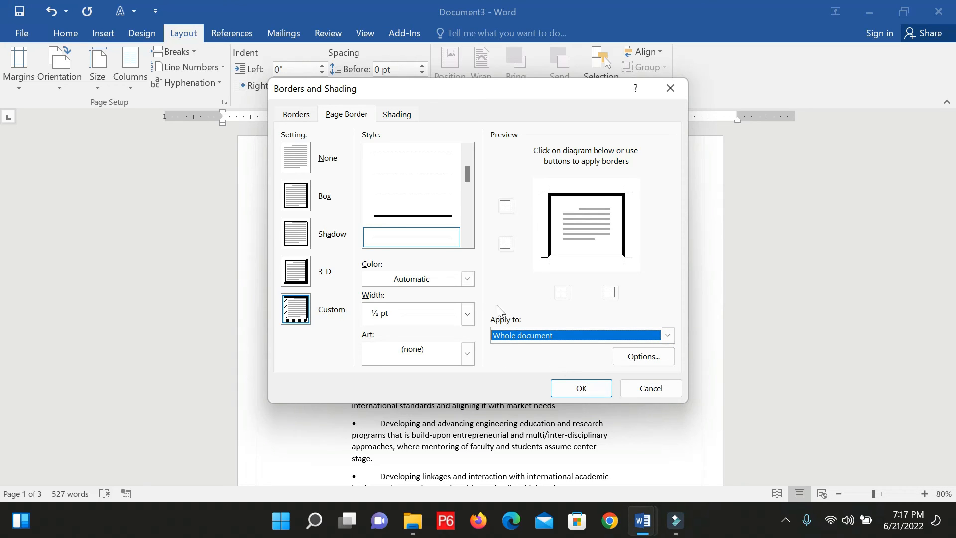
- Try to color the page border blue and apply the border settings
click(467, 279)
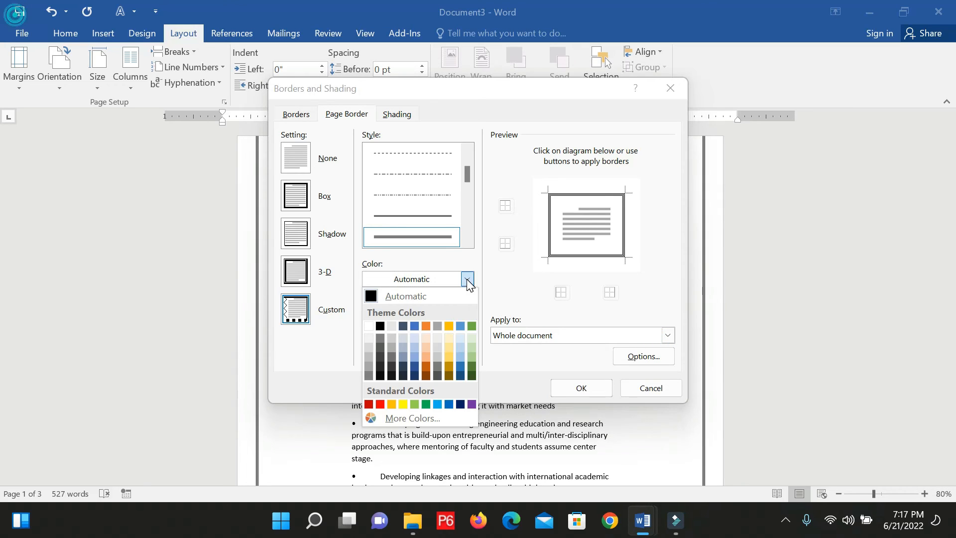
click(414, 326)
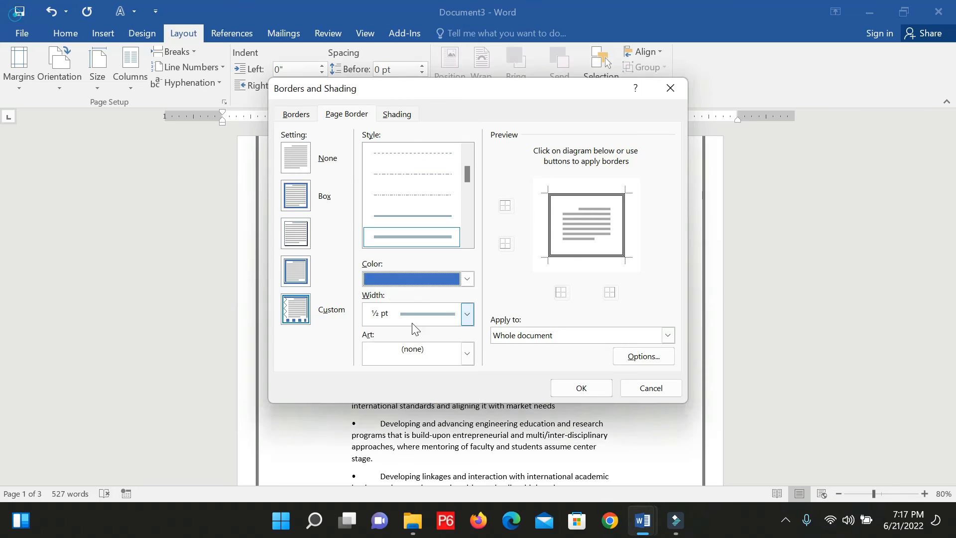
click(572, 390)
scroll(332, 241, up, 12)
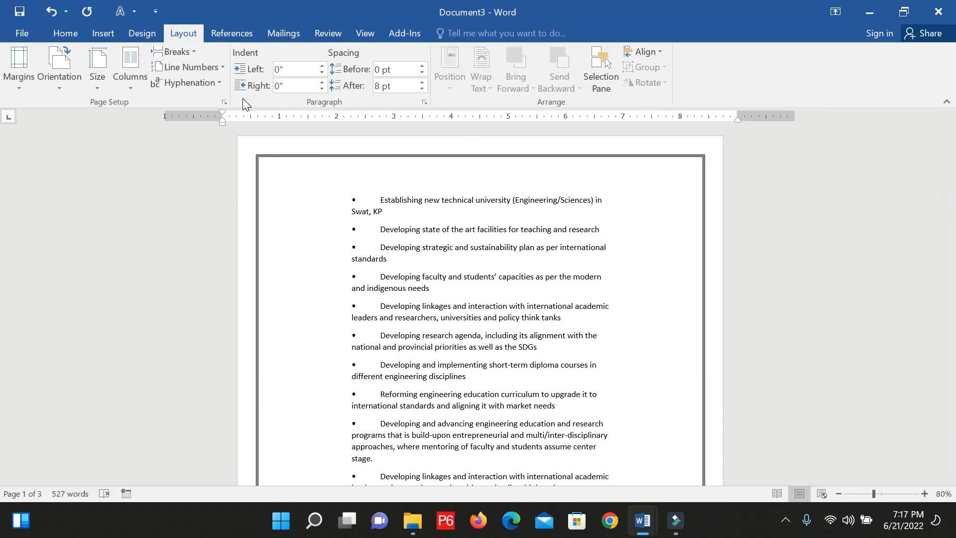
- Set the page border color to the blue theme color and apply it to the whole document
click(226, 102)
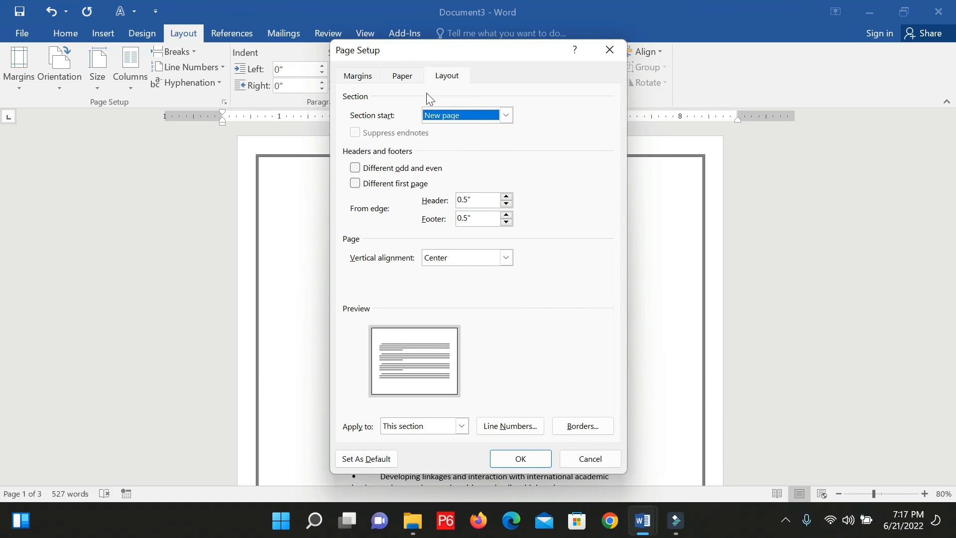
click(445, 77)
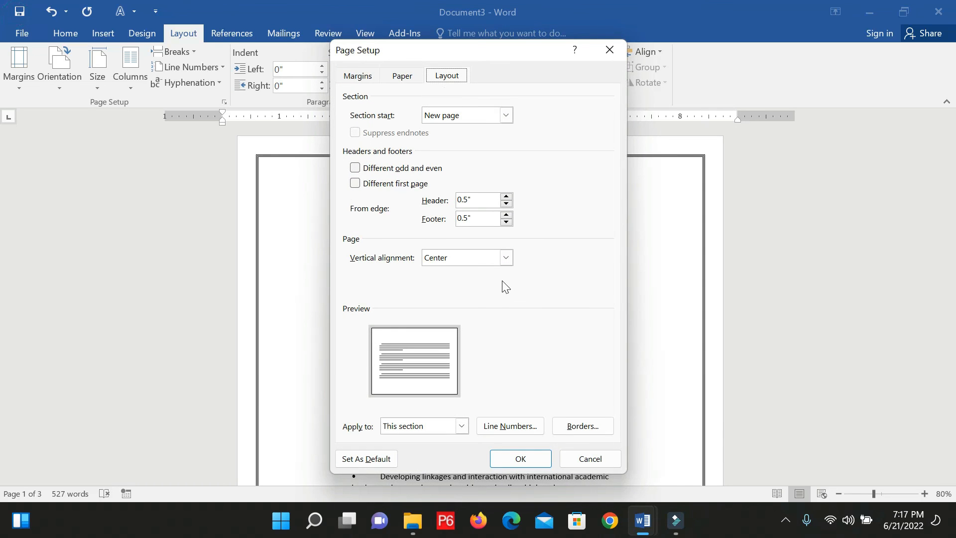
click(578, 424)
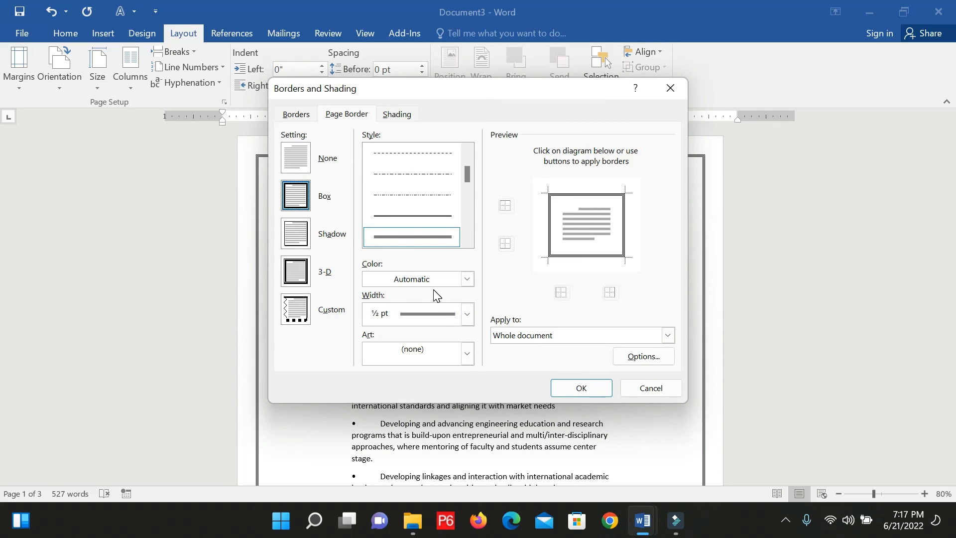
click(467, 279)
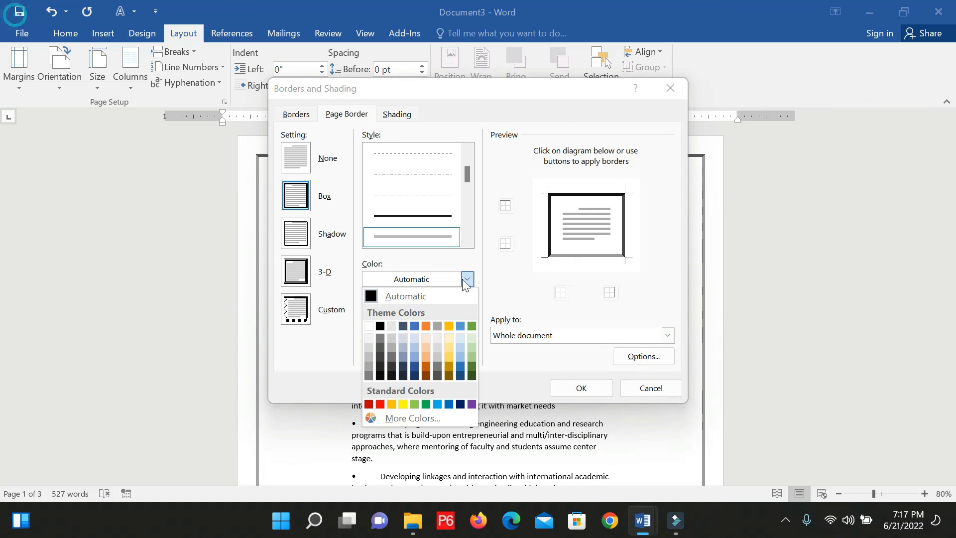
click(415, 325)
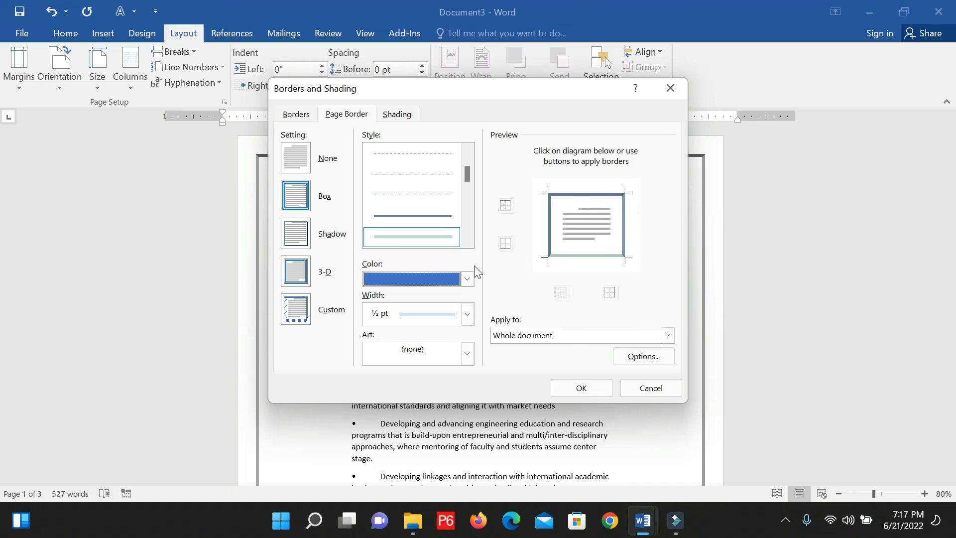
click(581, 388)
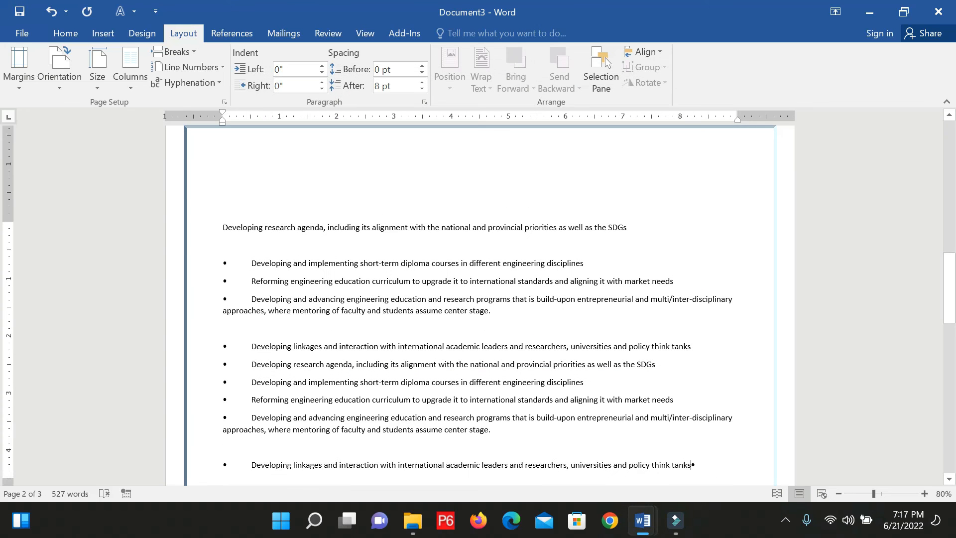
- Set the page border width to 1 ½ pt and apply it to the whole document
click(224, 102)
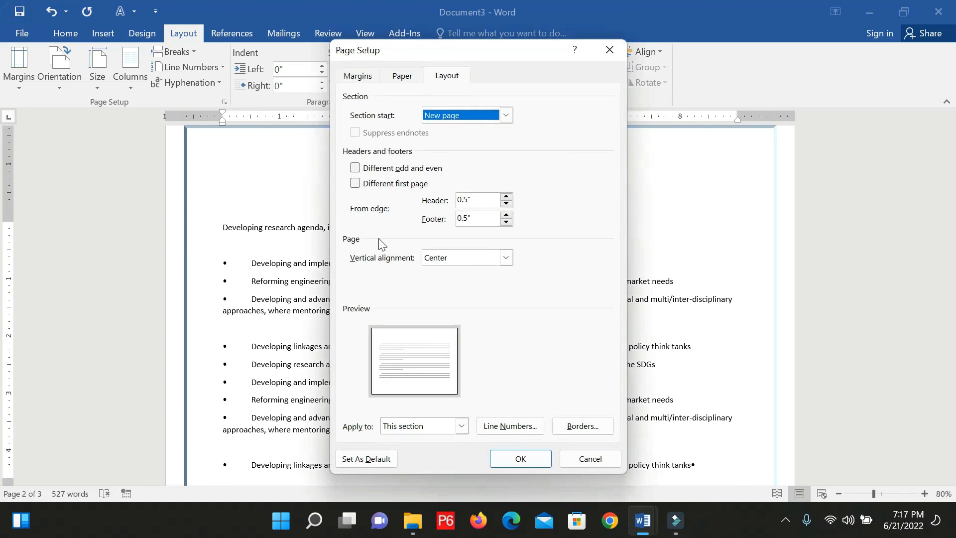
click(584, 426)
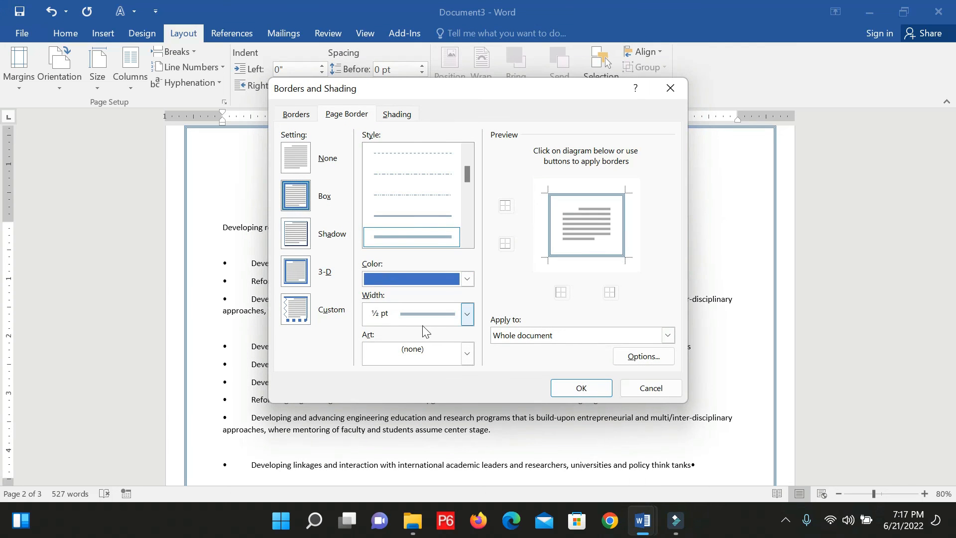
click(471, 321)
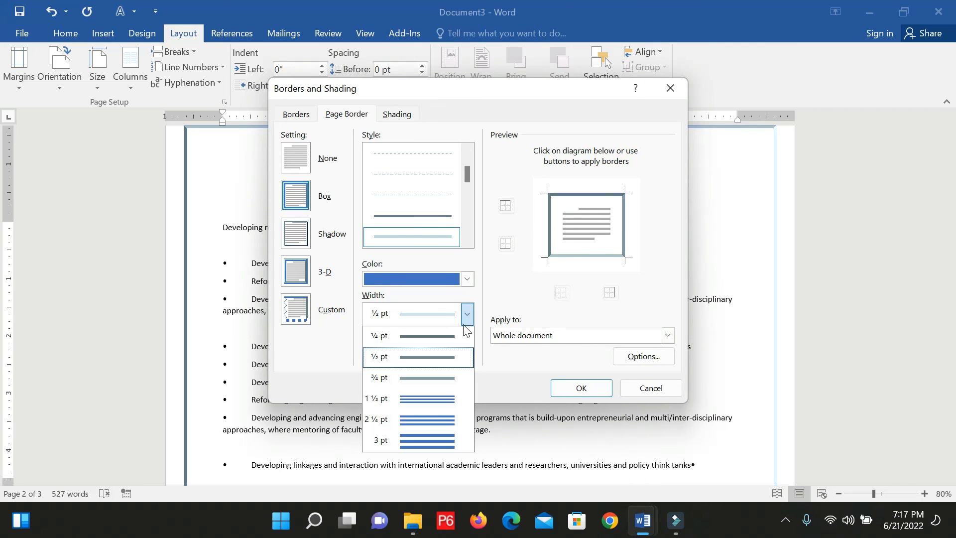
click(437, 377)
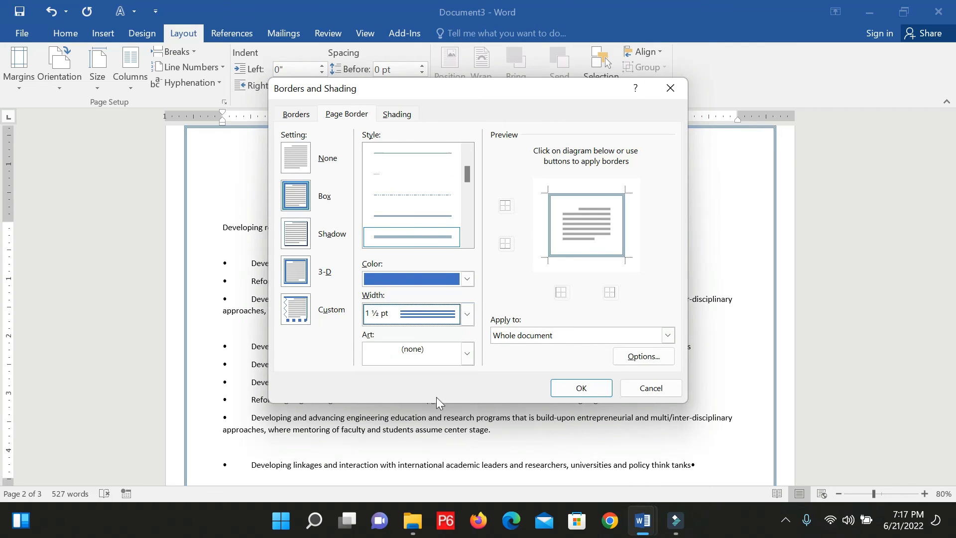
click(581, 388)
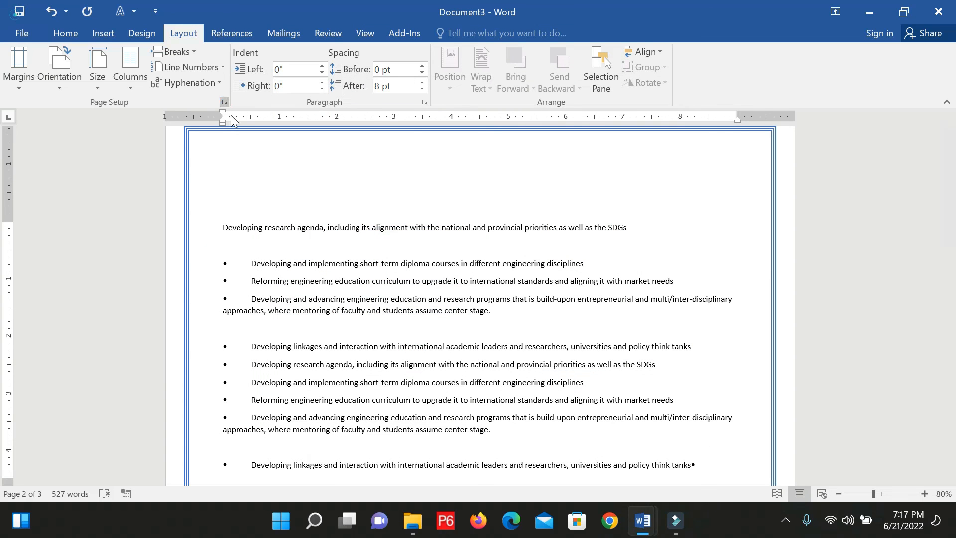
- Choose the red apple art for the page border and apply it to the whole document
click(224, 101)
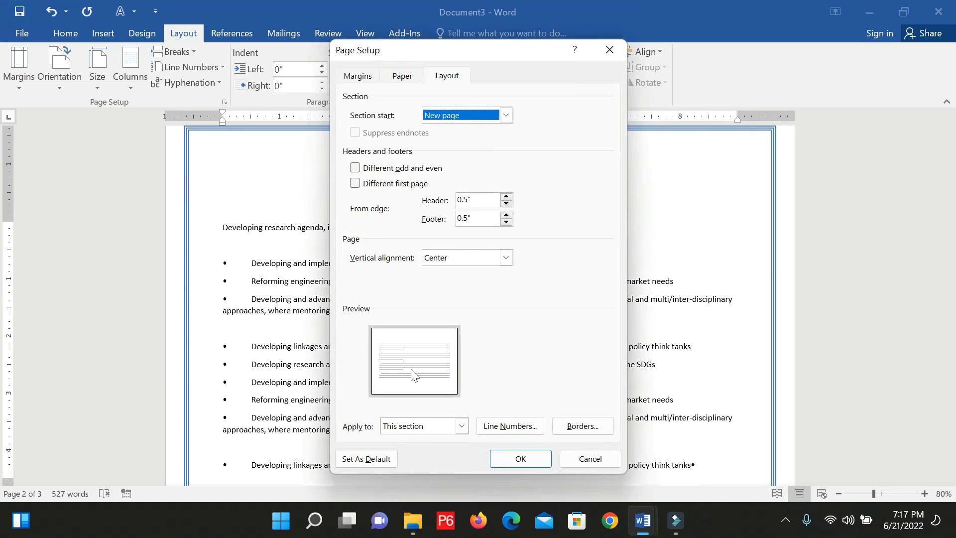
click(582, 426)
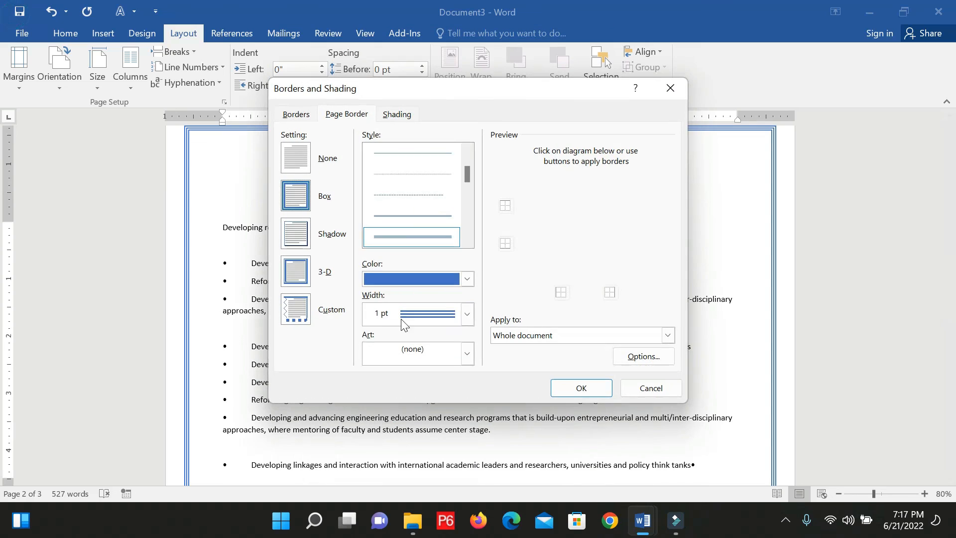
click(467, 356)
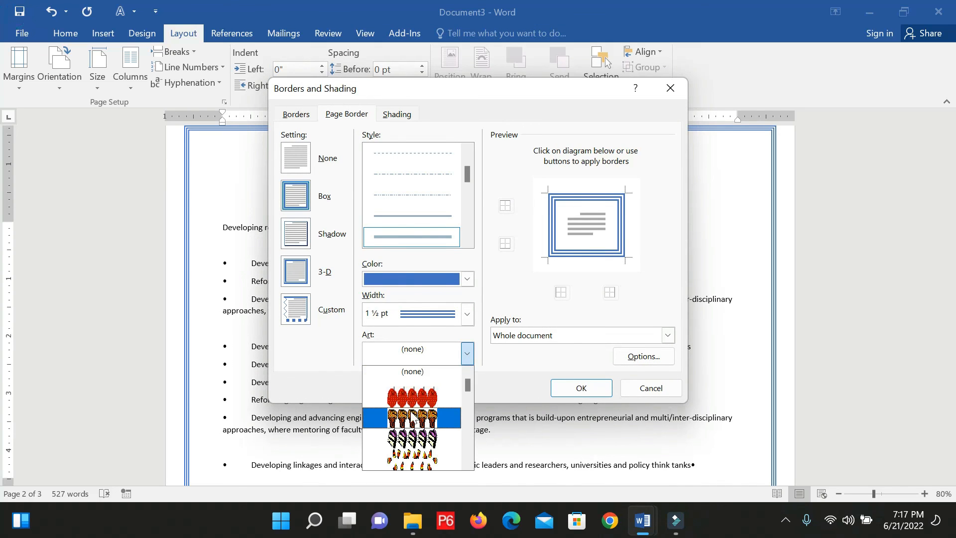
click(413, 398)
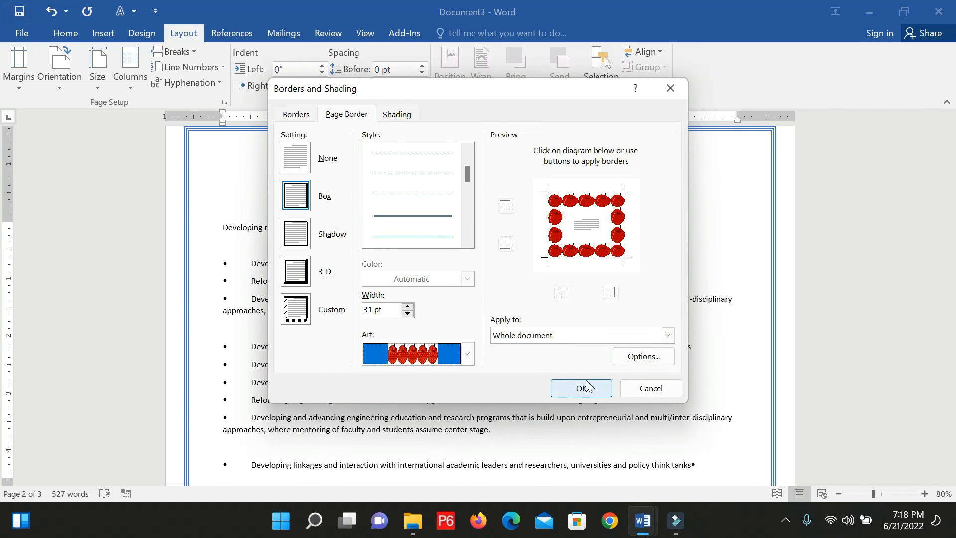
click(566, 389)
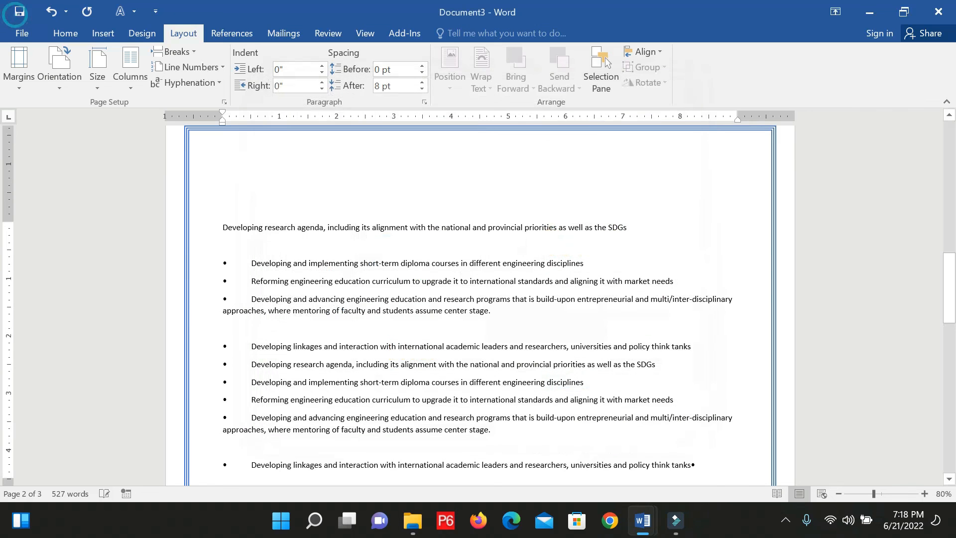